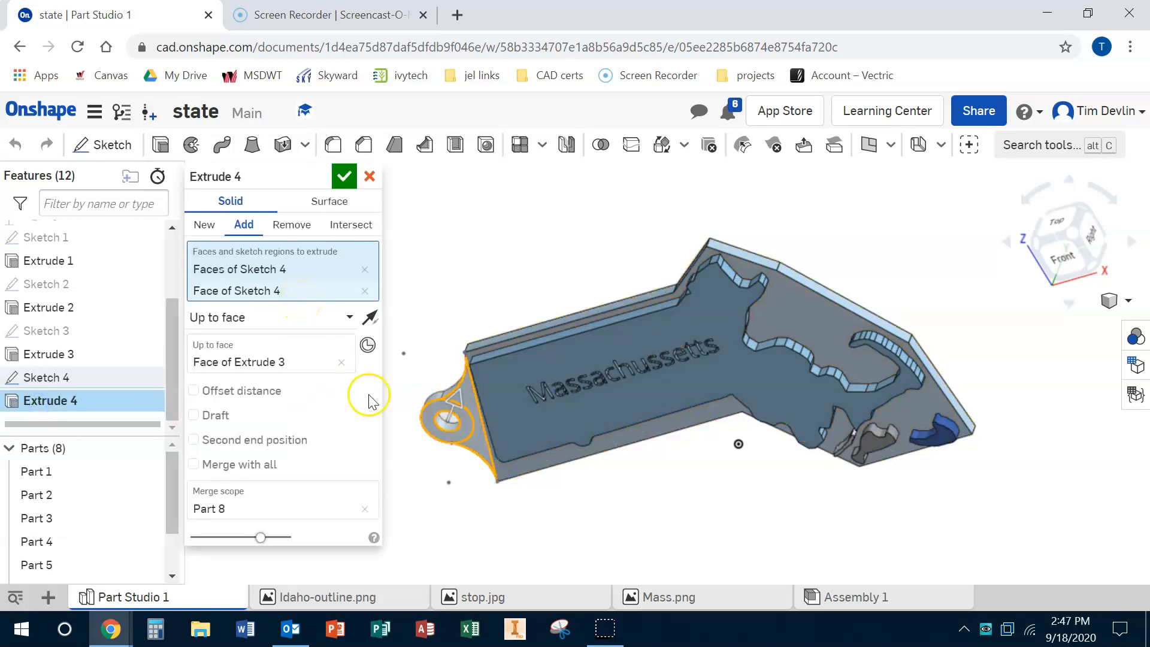
- Close the Extrude 4 settings and review the cut depth of the Massachussetts lettering in Extrude 2
left_click(370, 176)
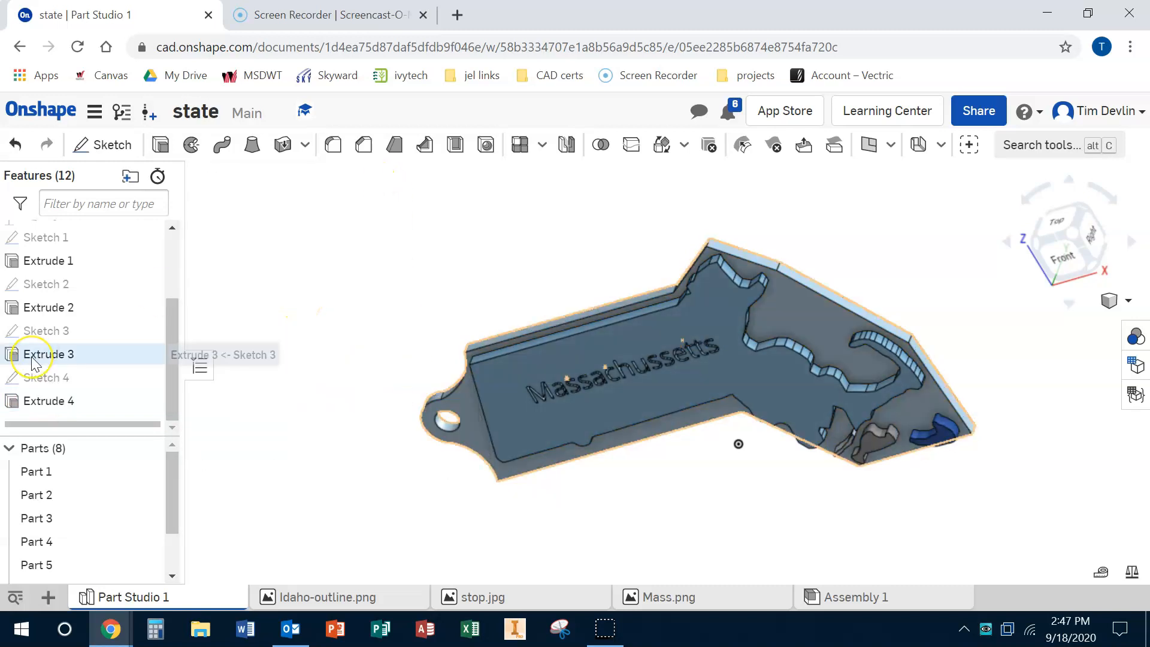
scroll(31, 362, "up", 3)
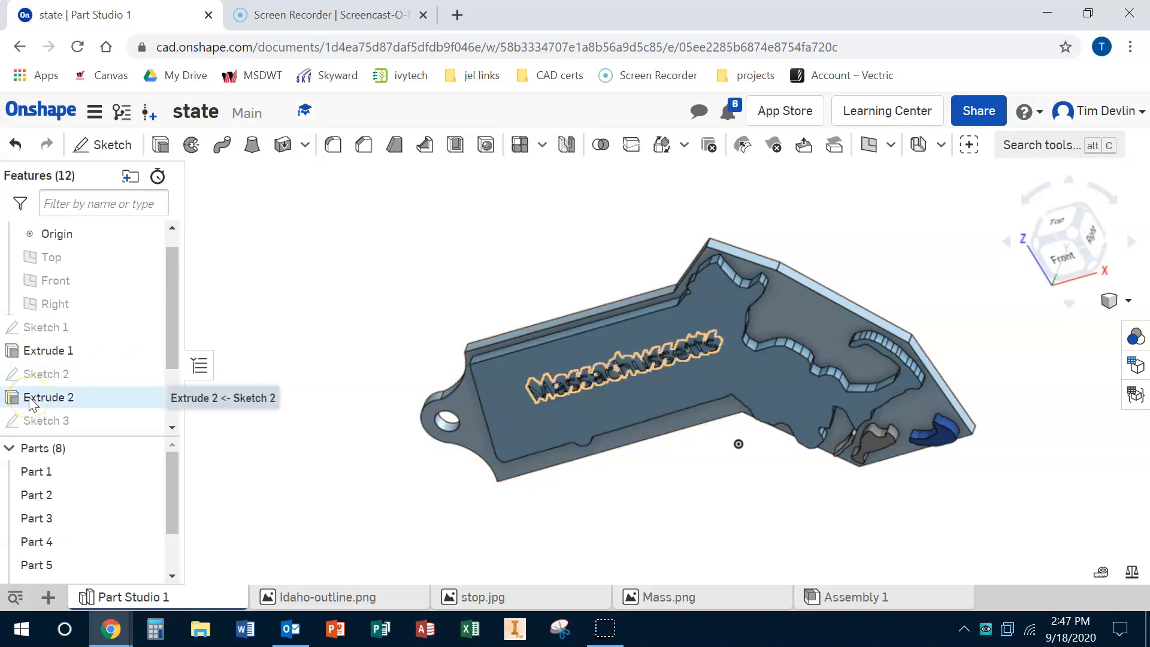
double_click(35, 398)
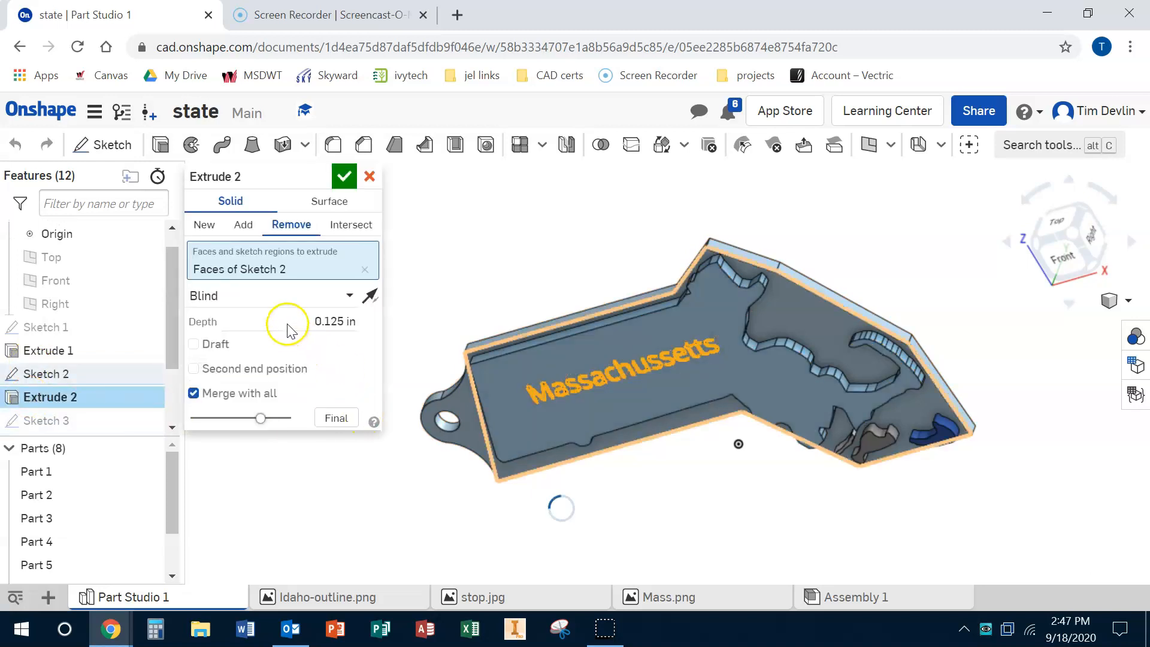
left_click(333, 324)
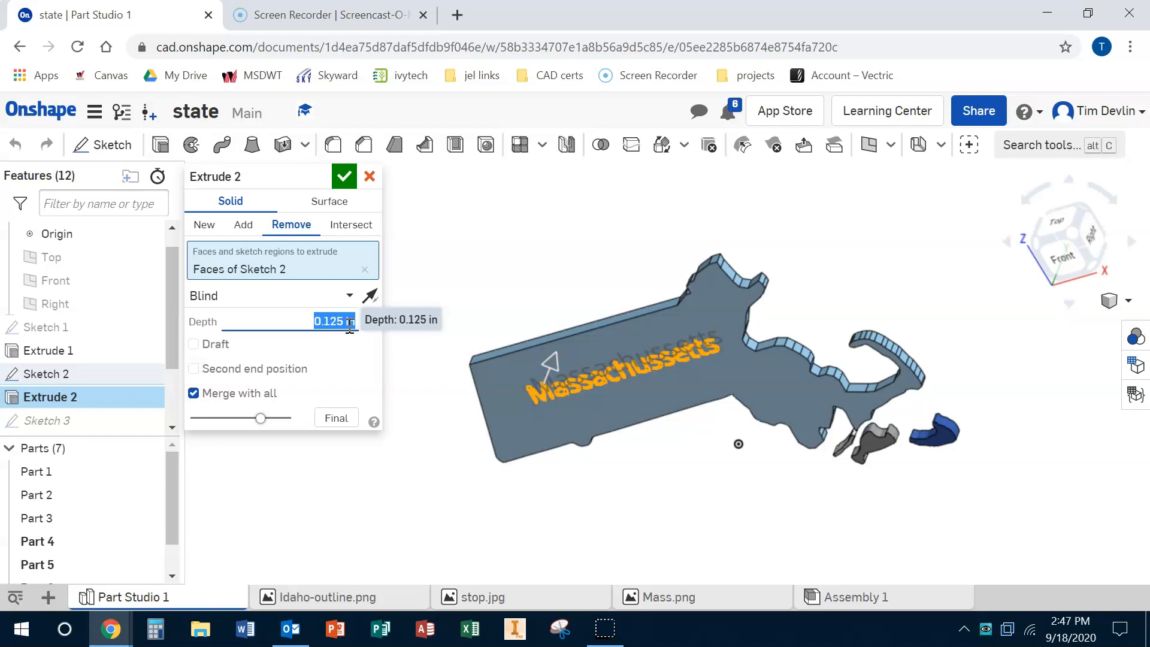
left_click(344, 176)
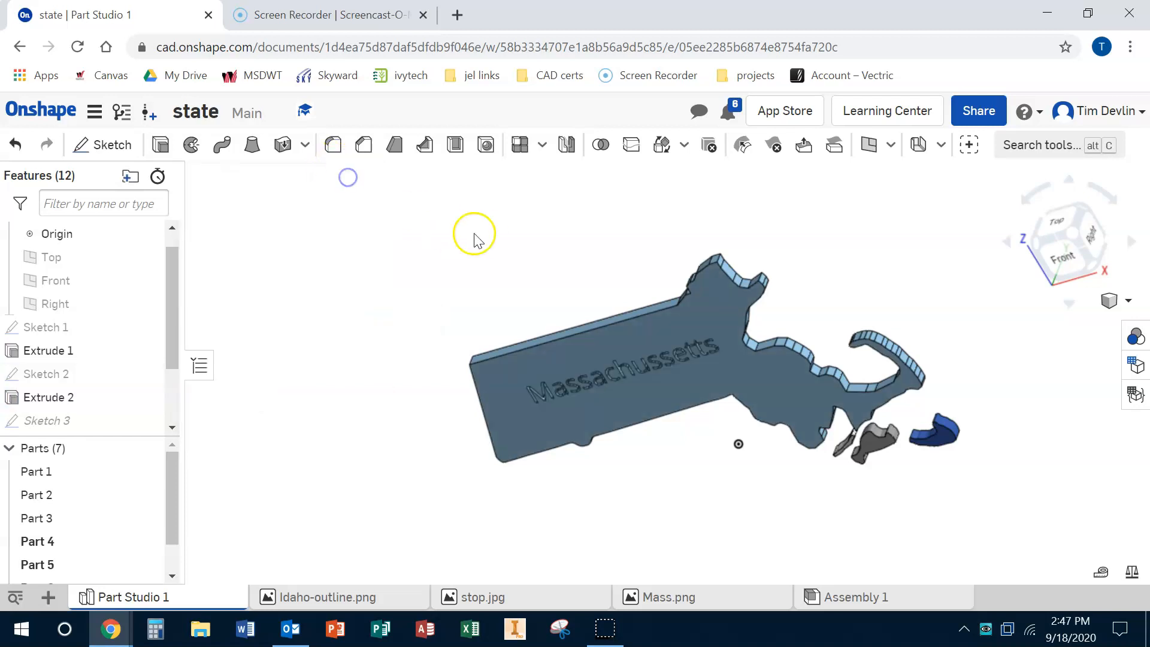
- Examine the Extrude 2 lettering cut from the back and the front of the keychain
right_click_drag(653, 426, 539, 465)
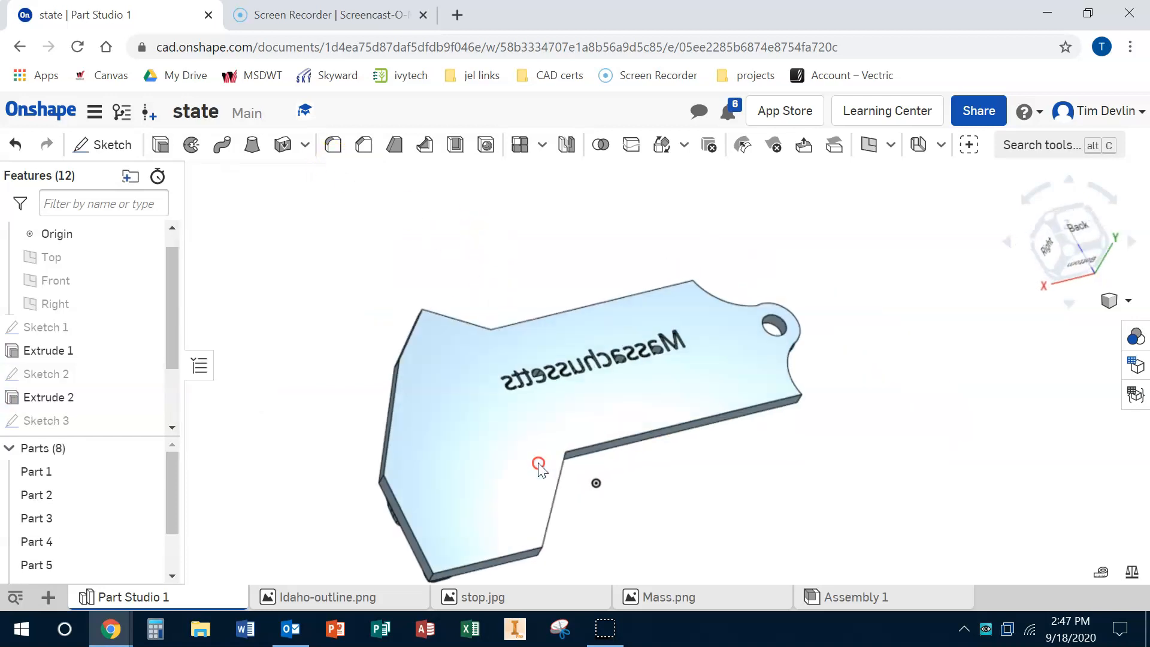
double_click(21, 403)
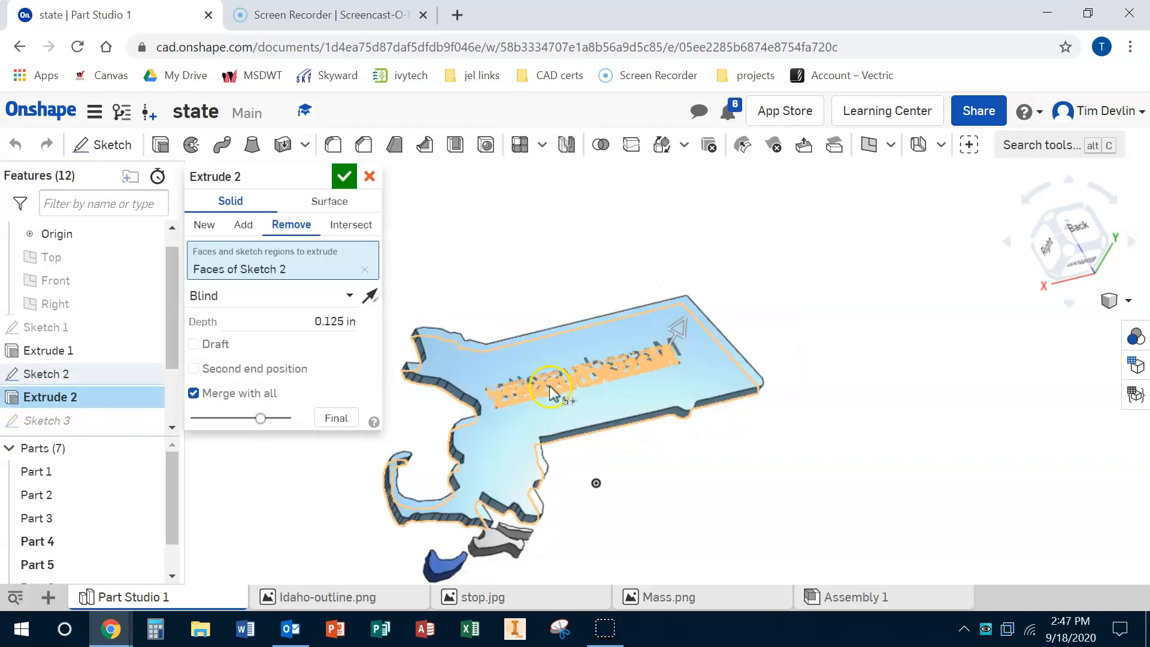
left_click(344, 176)
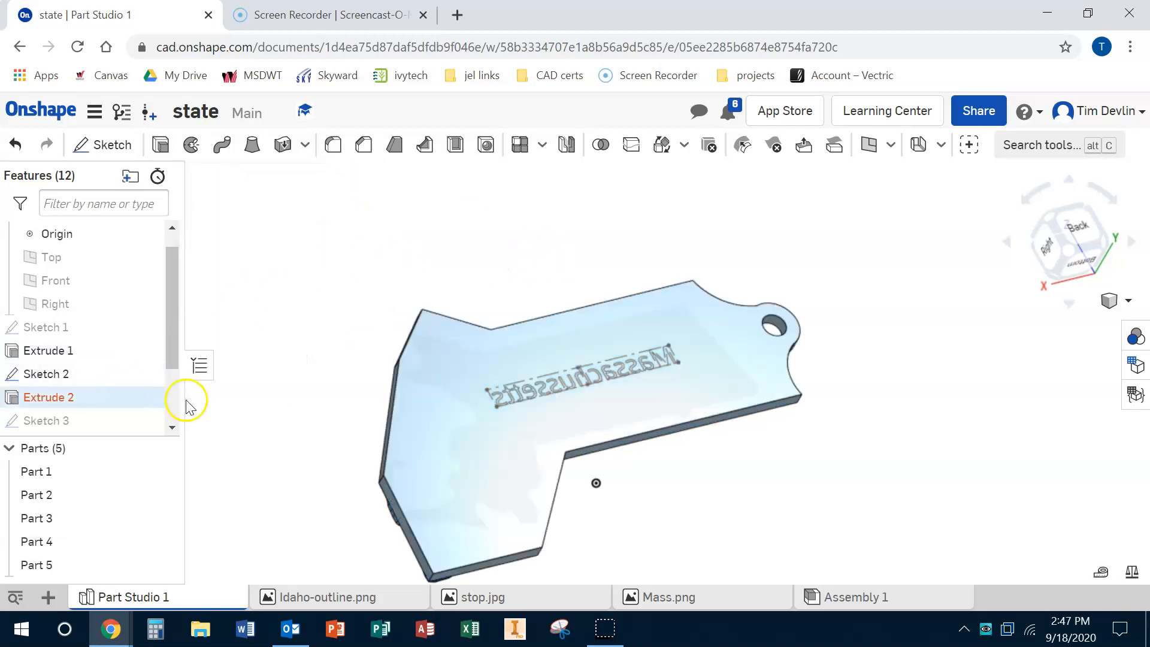
right_click_drag(835, 458, 828, 332)
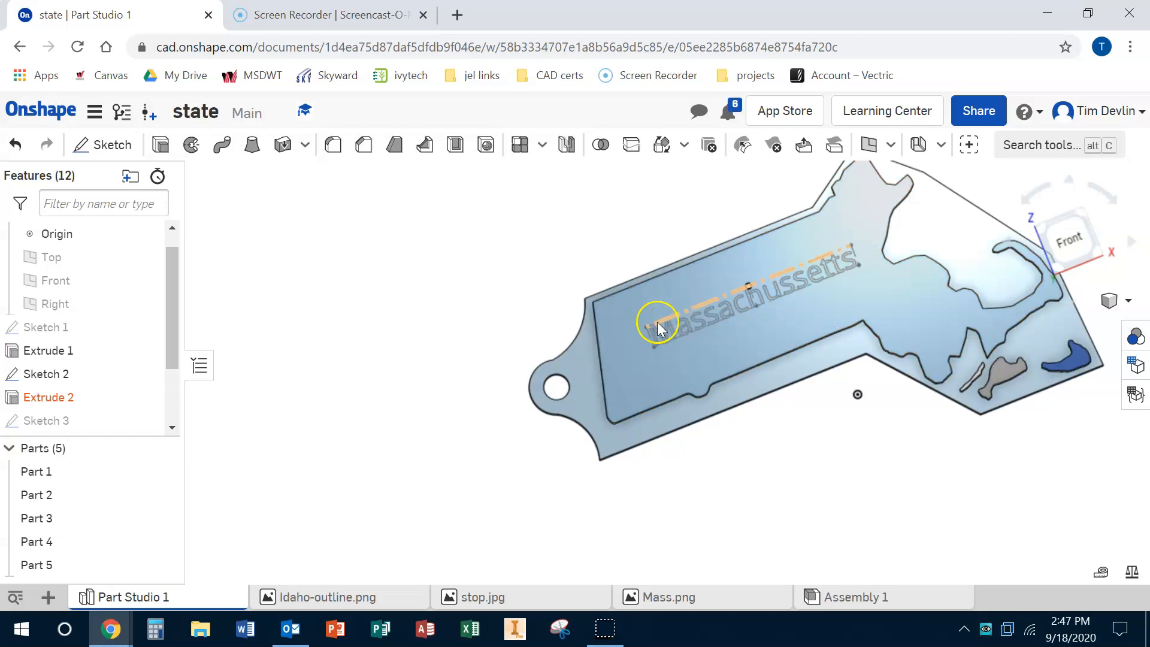
right_click_drag(469, 354, 291, 374, "ctrl")
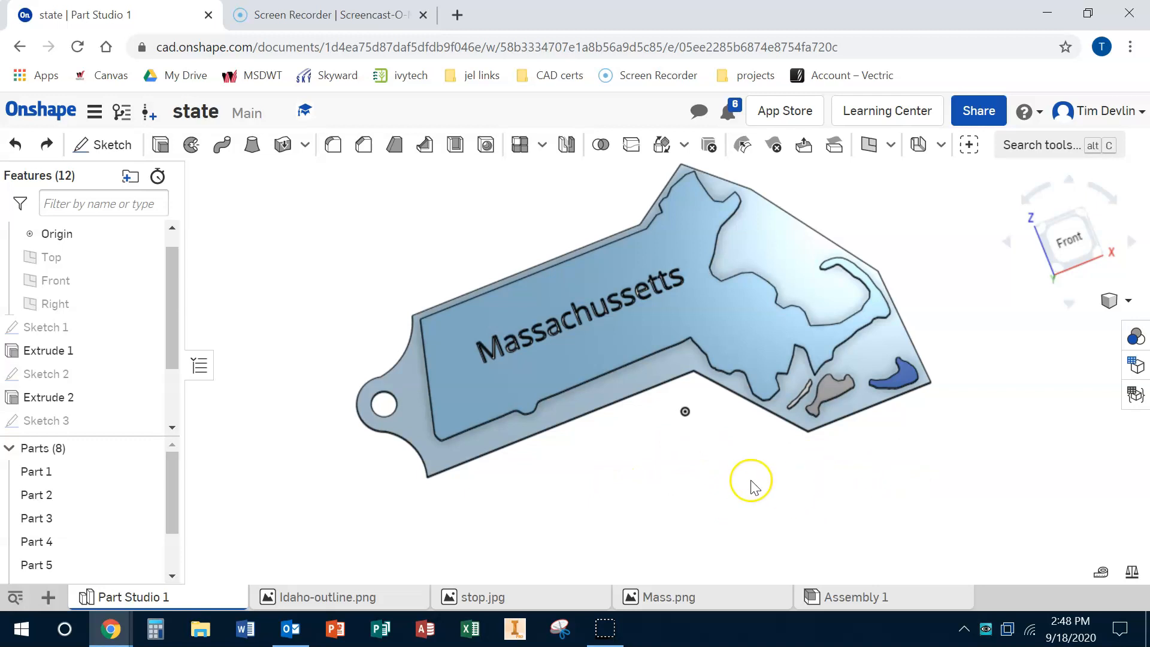
- Open Sketch 3 to review the outline of the backing plate, and close it
right_click_drag(749, 484, 736, 315)
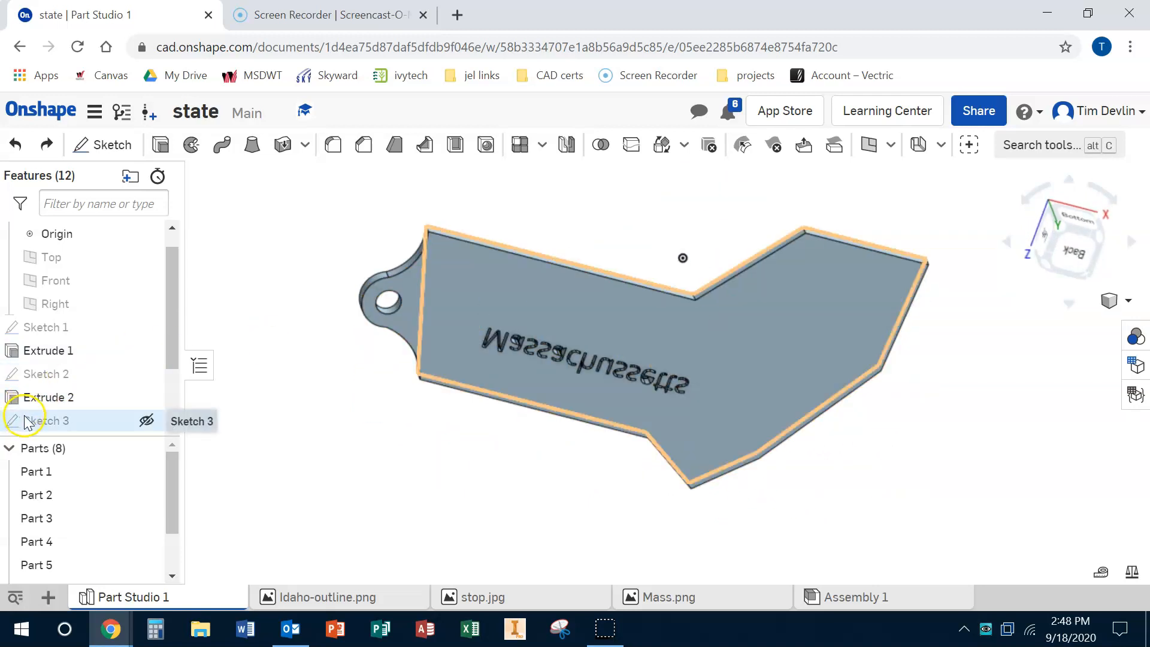
scroll(36, 422, "down", 3)
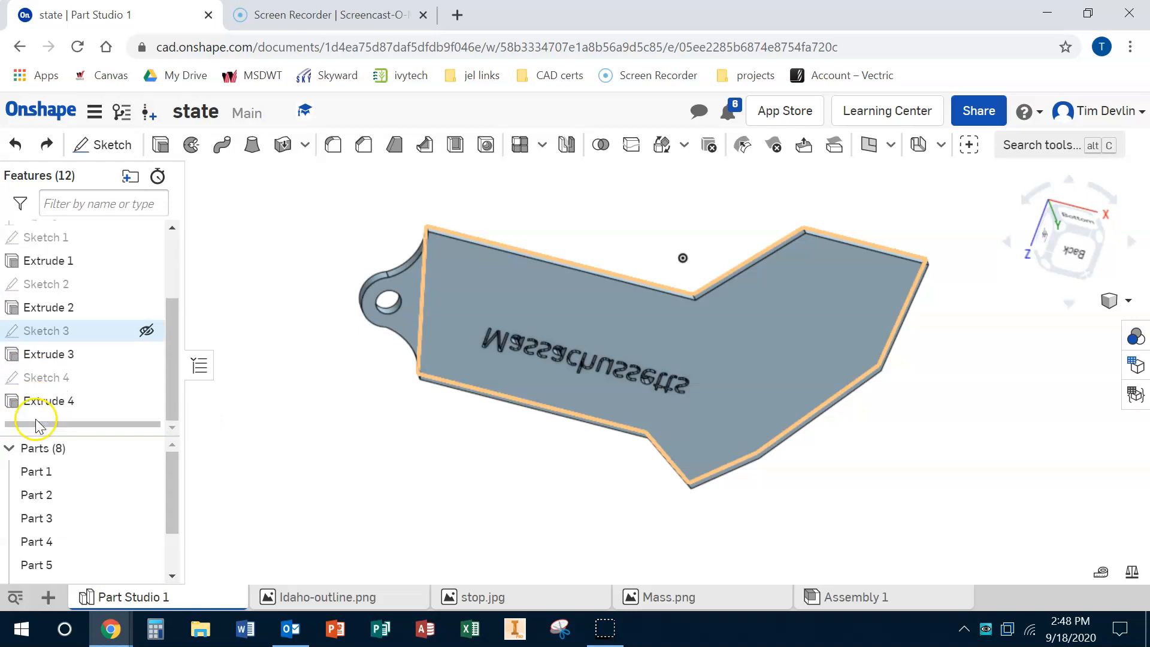
left_click(55, 335)
double_click(55, 335)
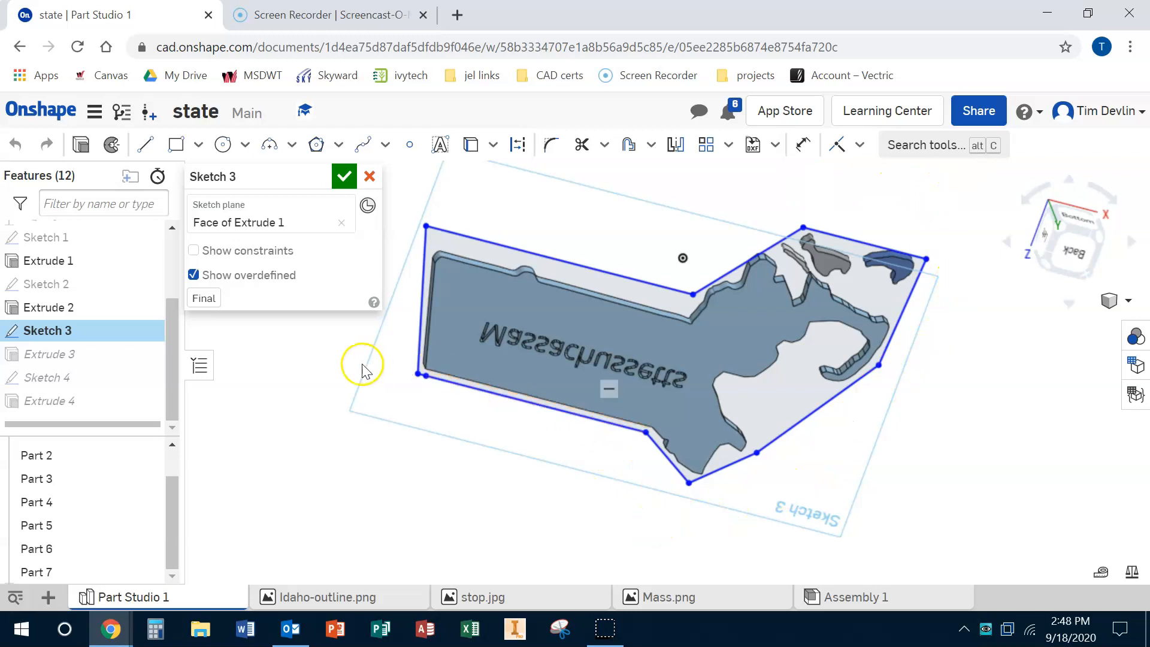
left_click(345, 187)
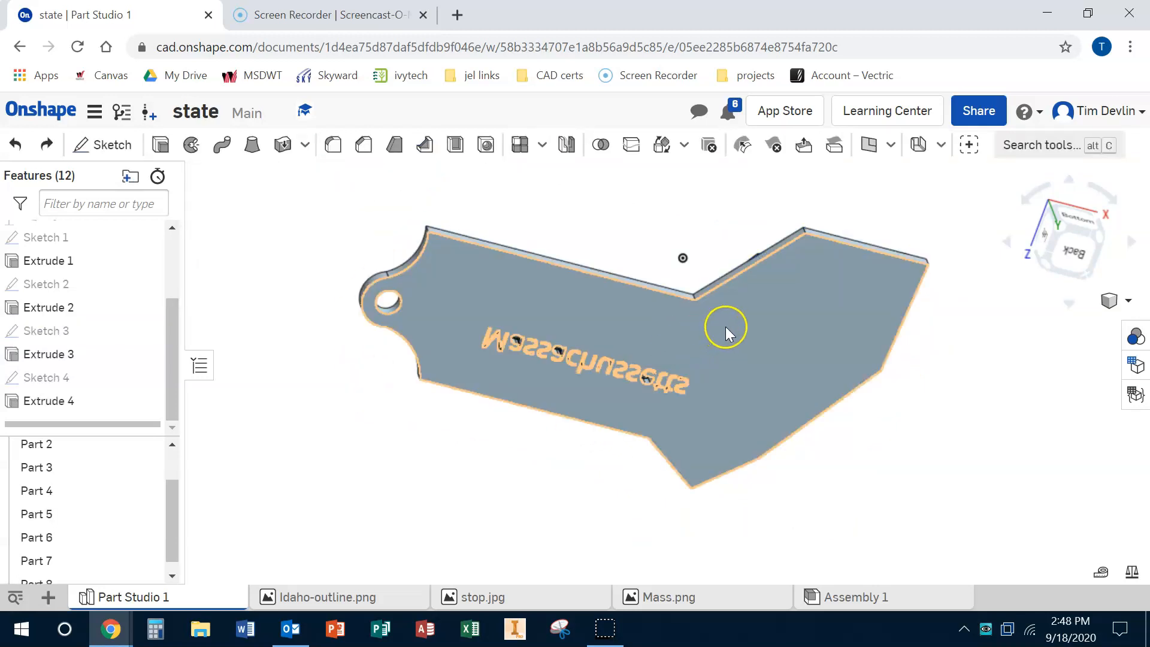
- Measure the keychain's total thickness in the bottom view, from the underside of the backing plate to the top of the state outline
right_click_drag(691, 356, 680, 423)
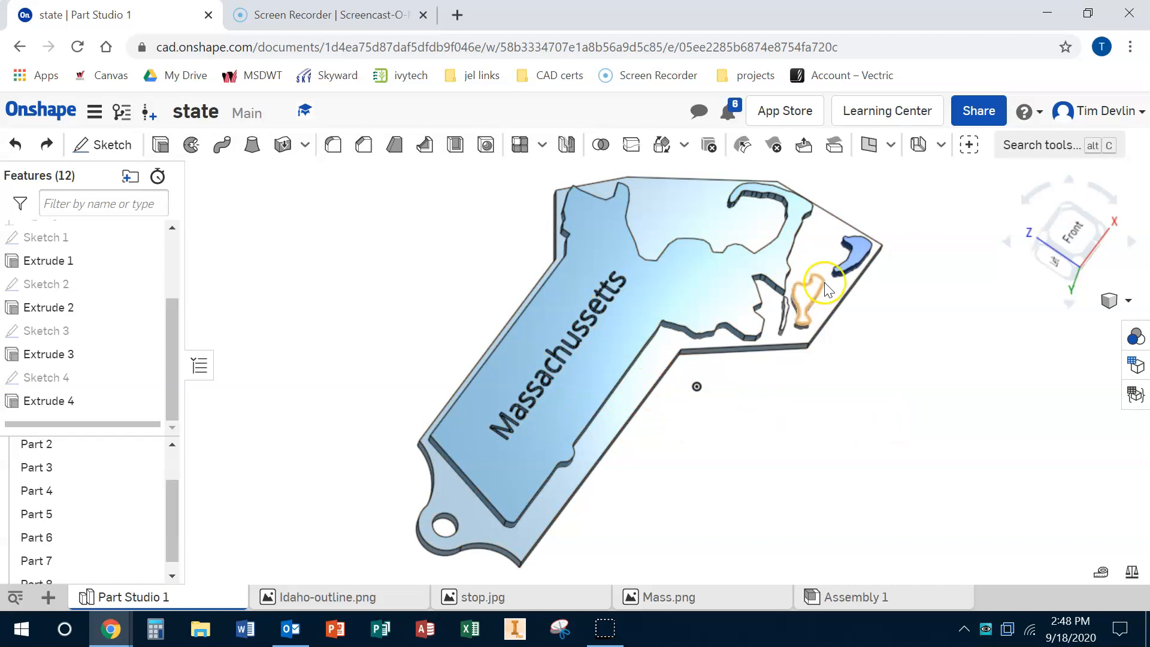
right_click_drag(680, 503, 670, 455)
right_click_drag(650, 521, 598, 579)
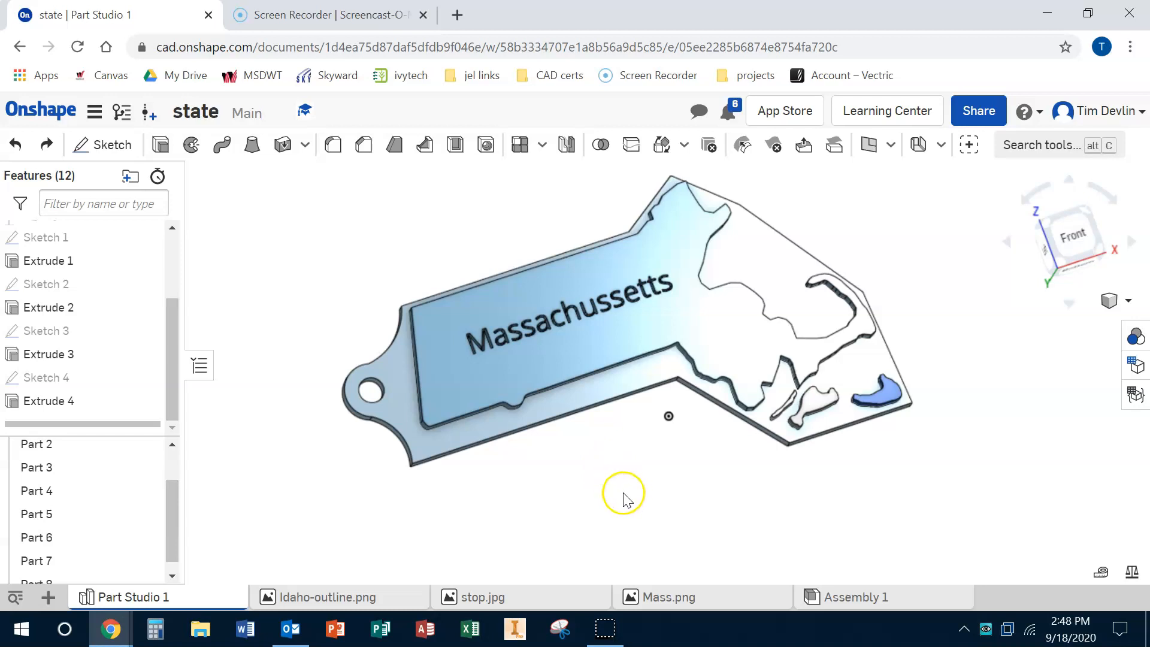
right_click_drag(624, 495, 619, 465)
left_click(1098, 262)
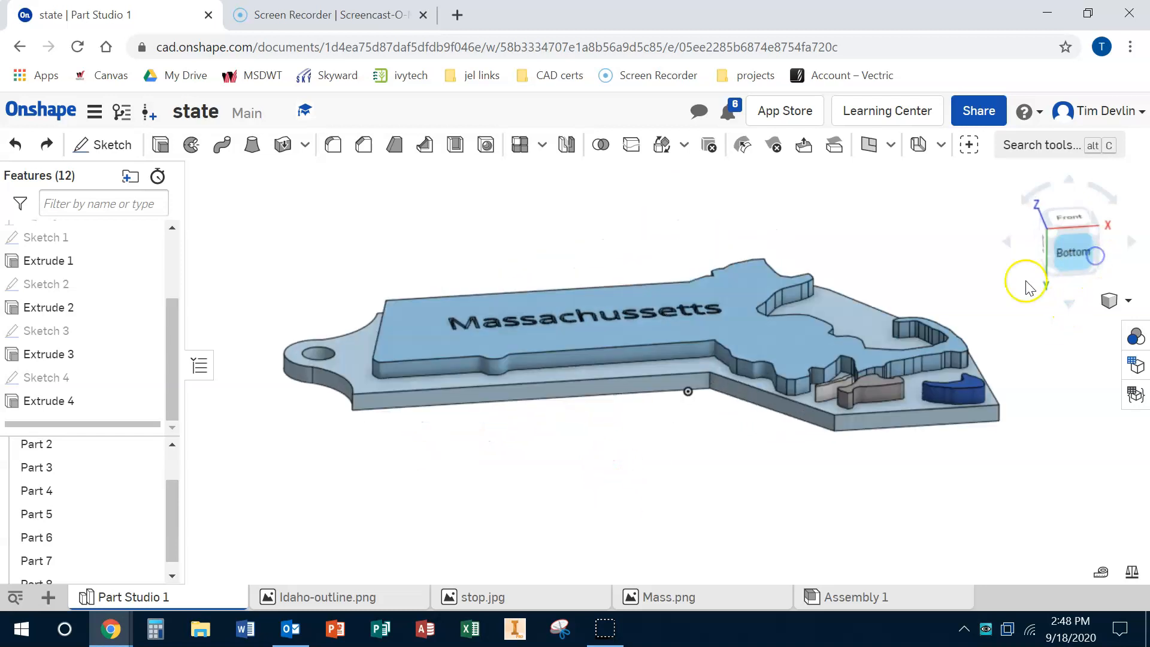
left_click(1101, 574)
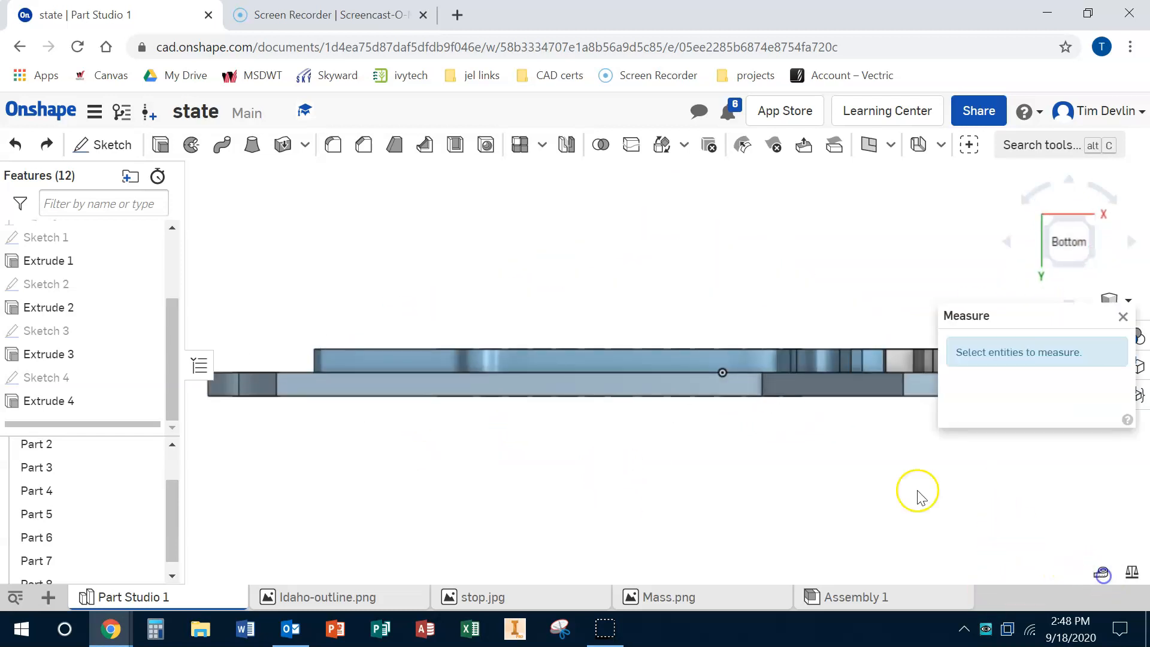
left_click(643, 395)
left_click(645, 349)
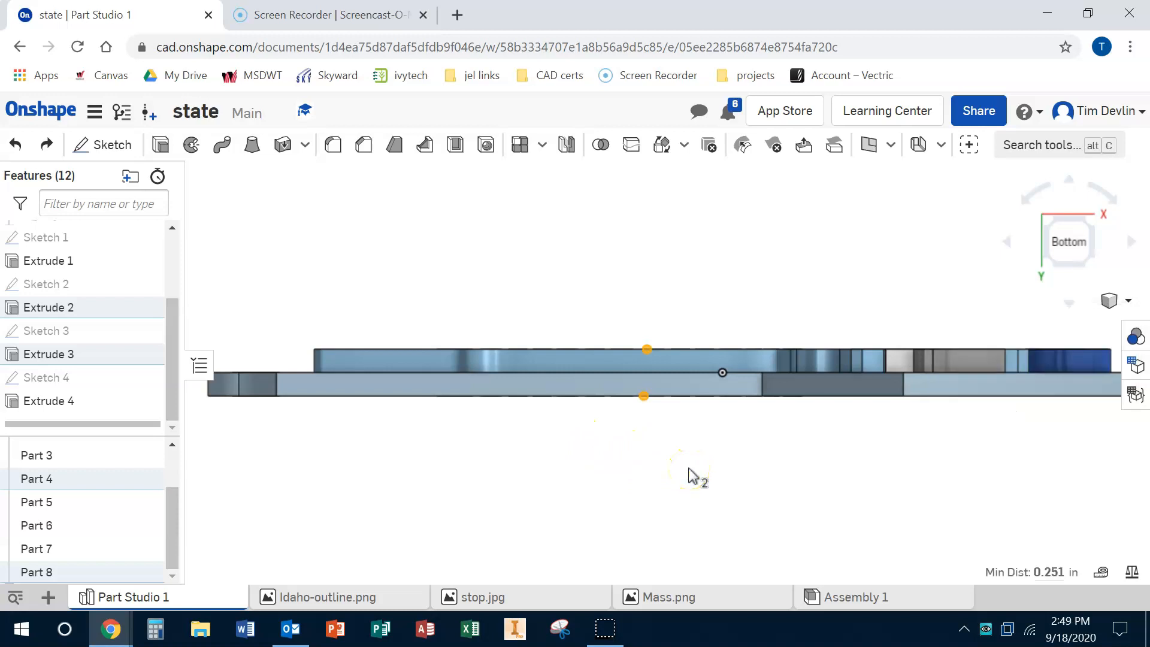
- Inspect the keychain's backing plate, ring tab and list of parts, and clear the measurement selection
right_click_drag(855, 457, 878, 496)
scroll(749, 420, "up", 2)
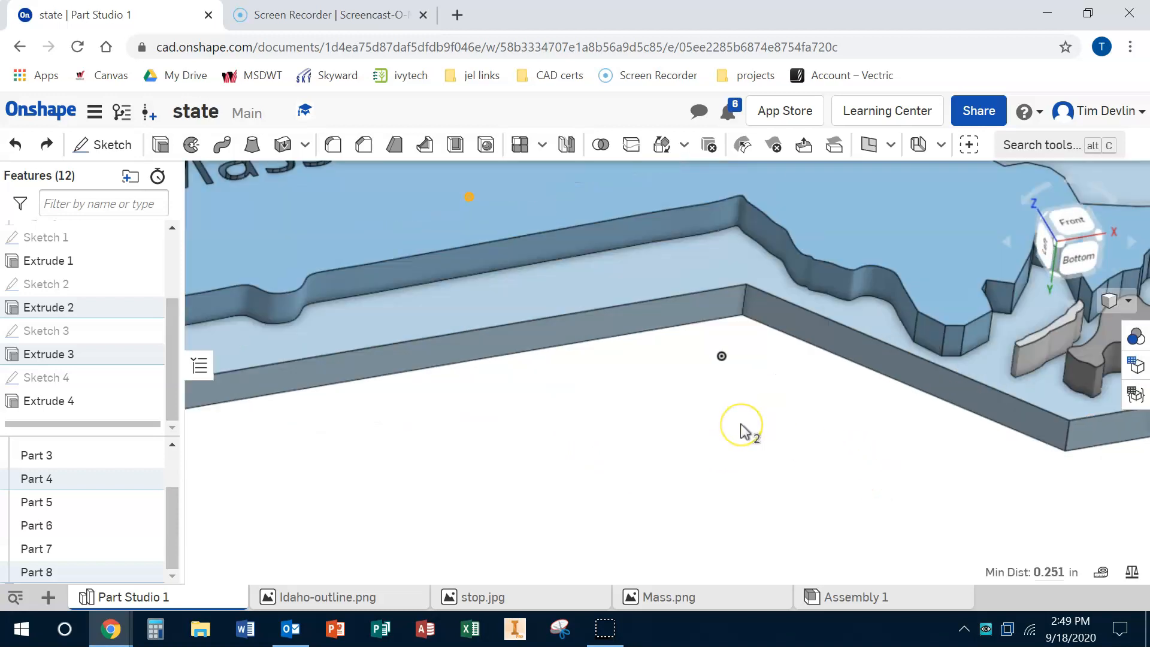
key("f")
right_click_drag(742, 437, 732, 432)
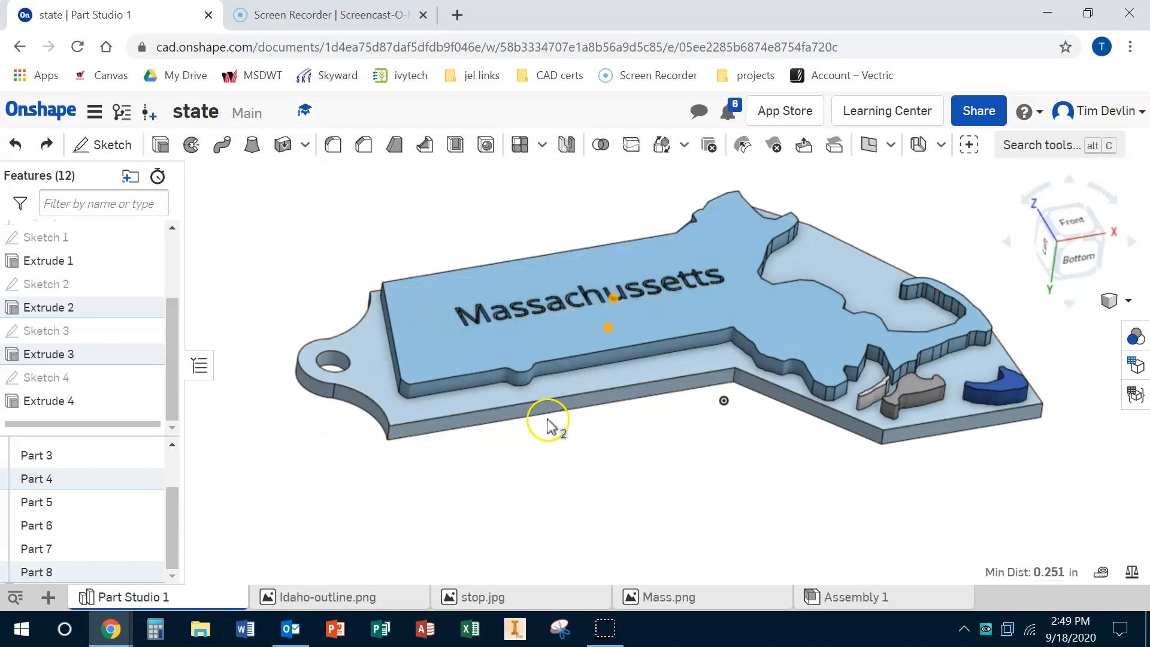
middle_click_drag(521, 452, 508, 451)
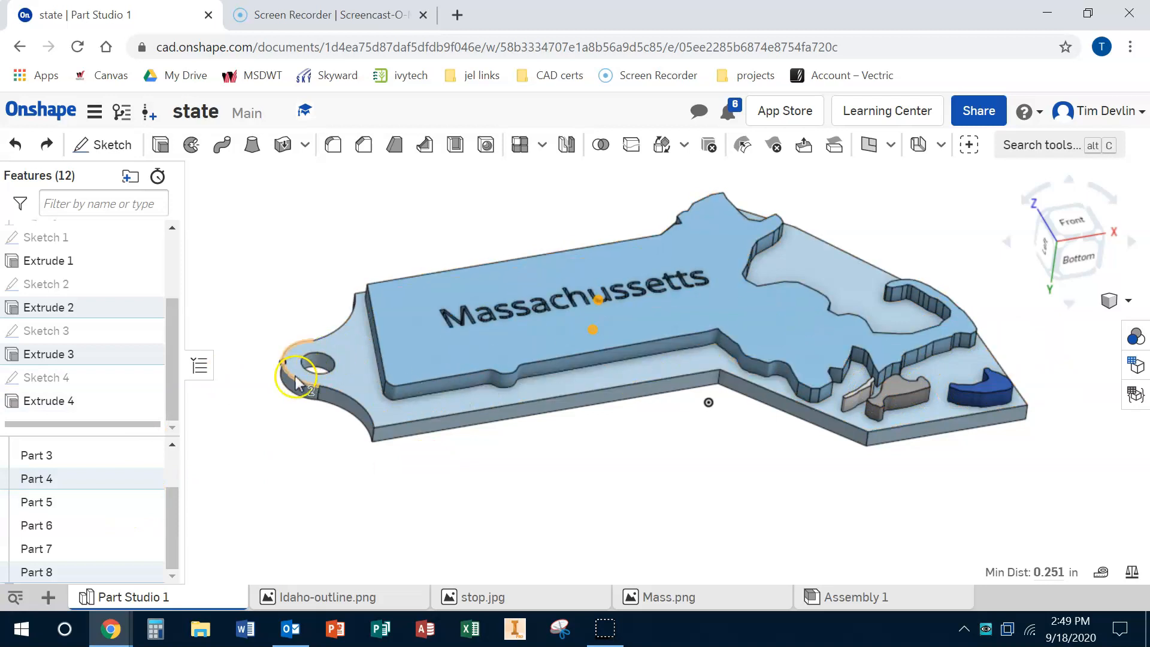
scroll(167, 506, "up", 3)
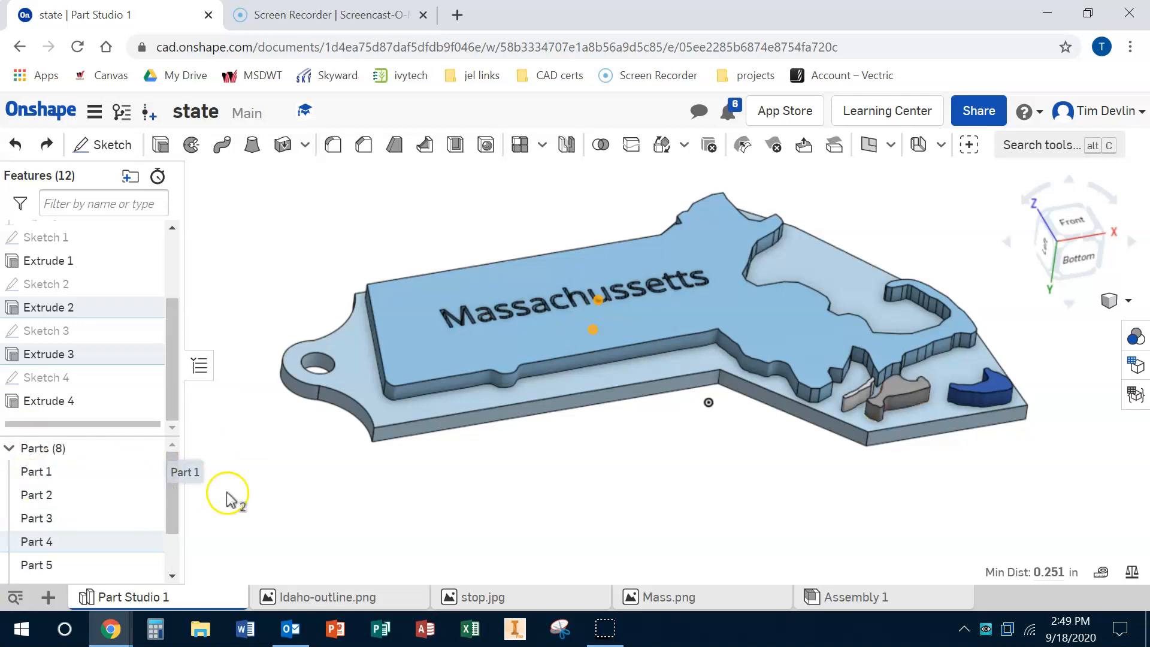
left_click(251, 491)
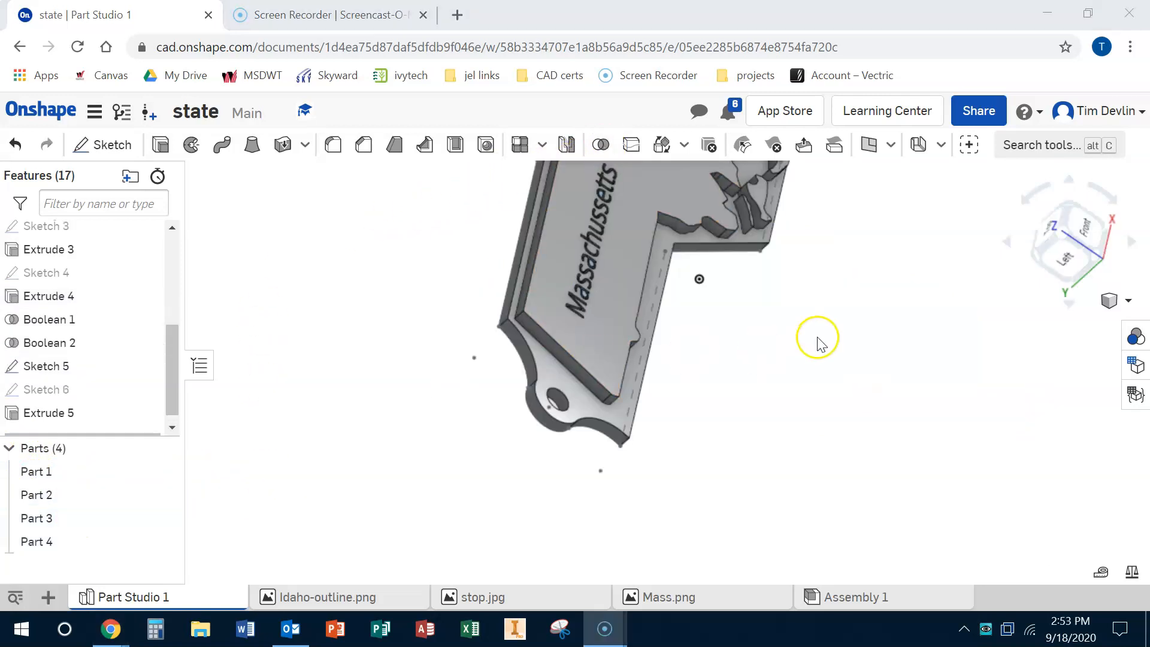
- Combine Part 1, Part 2, Part 3 and Part 4 into a single part with a Boolean union
middle_click_drag(817, 340, 760, 456)
right_click_drag(657, 400, 706, 332)
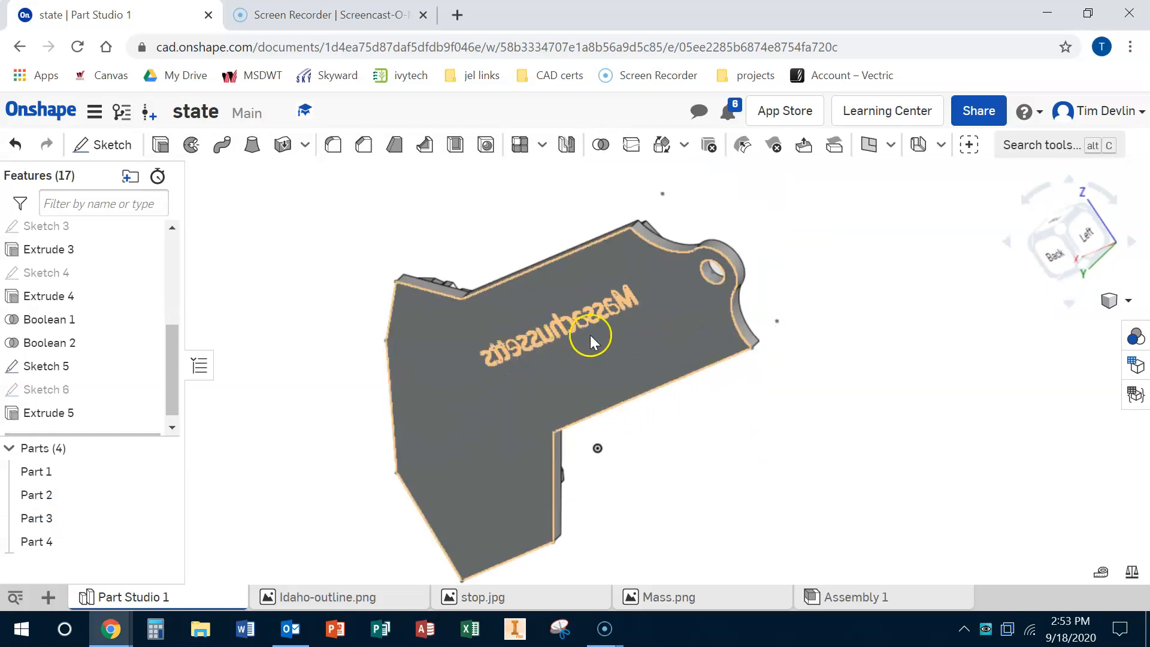
left_click(839, 427)
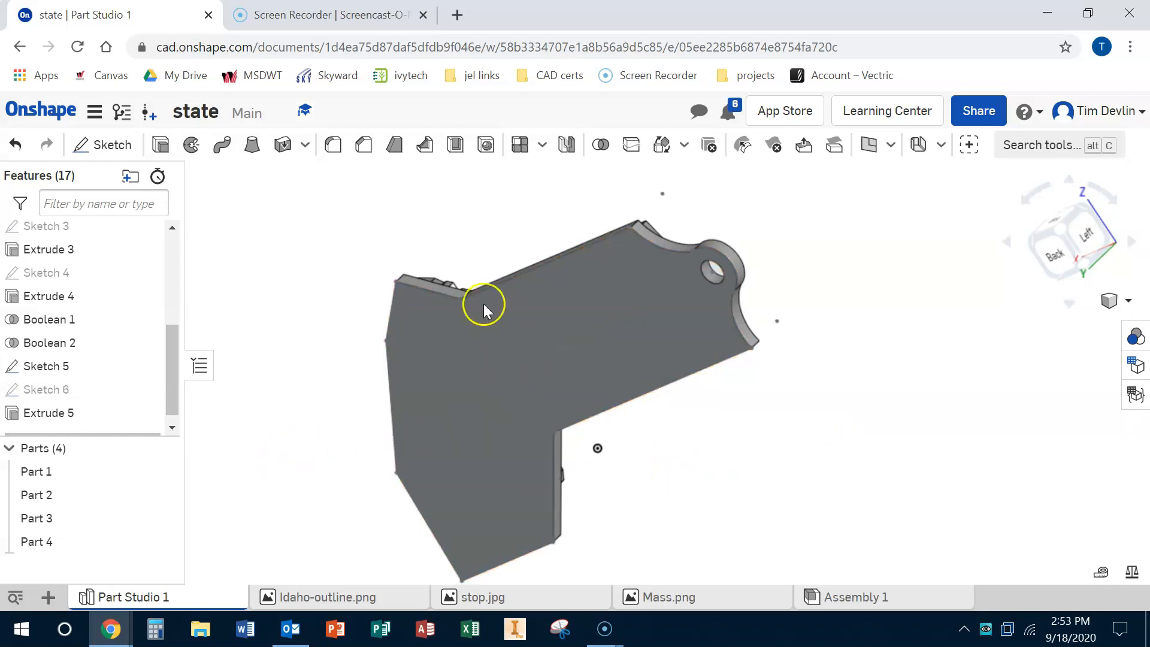
left_click(600, 145)
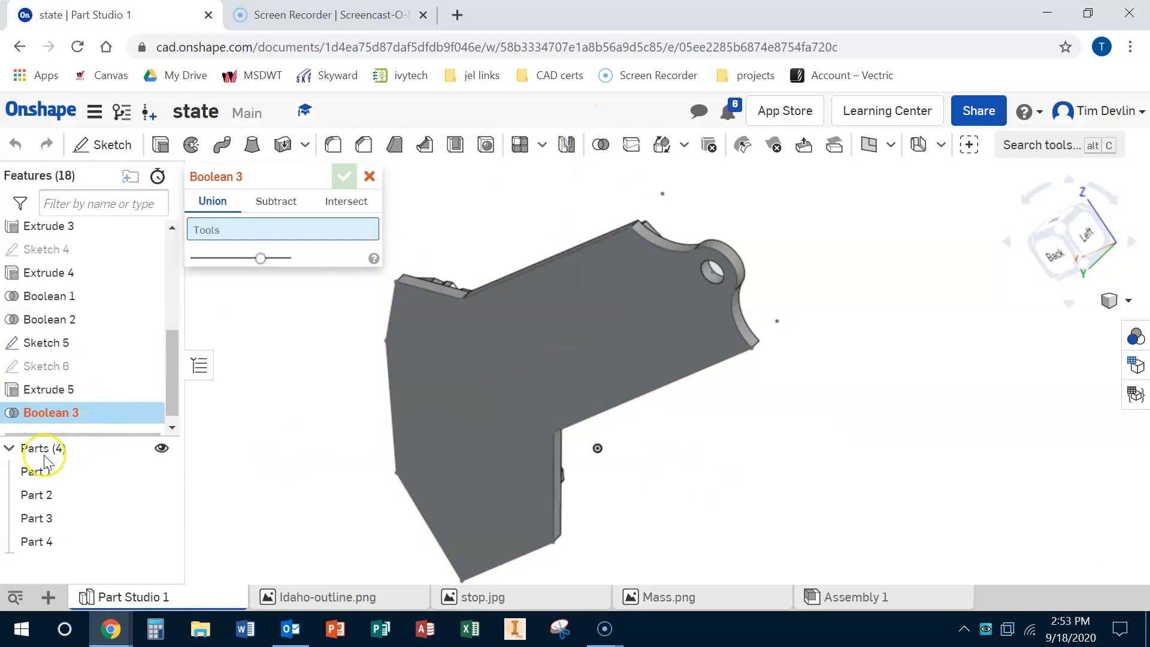
left_click(36, 471)
left_click(37, 495)
left_click(36, 515)
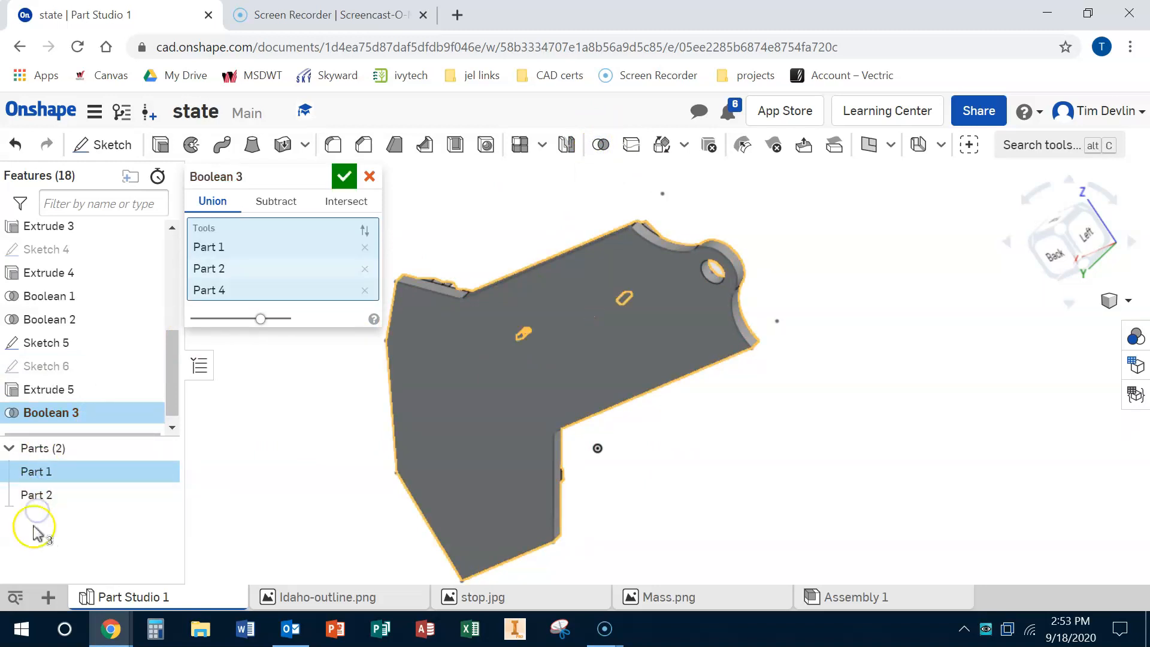
left_click(36, 495)
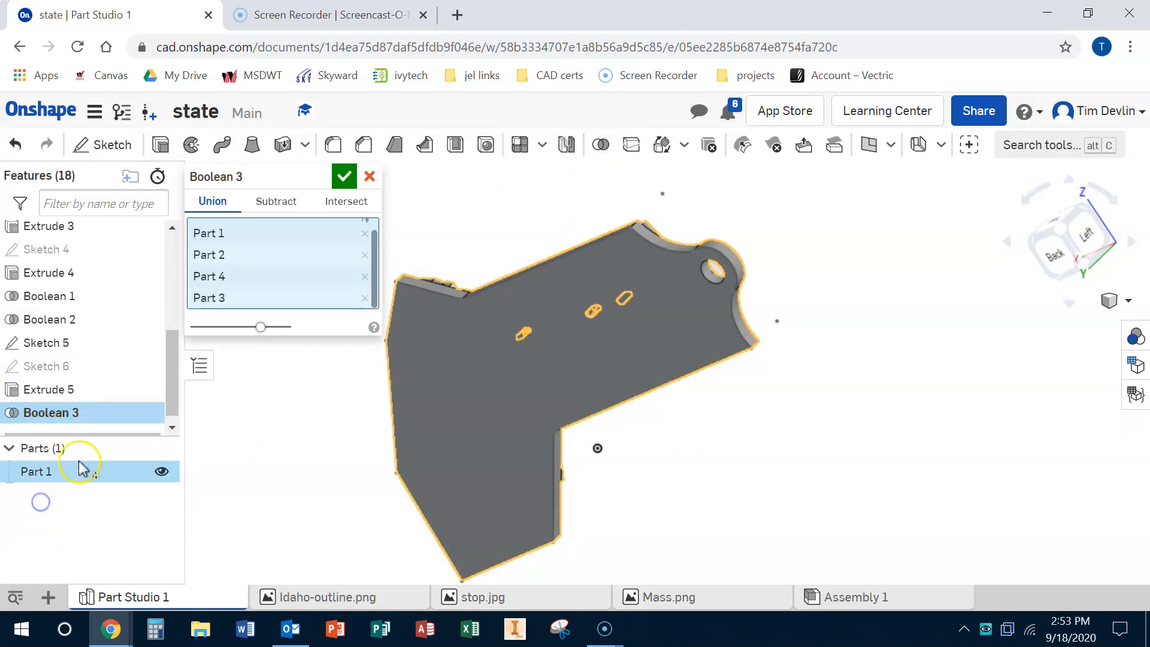
left_click(344, 176)
right_click_drag(834, 303, 695, 400)
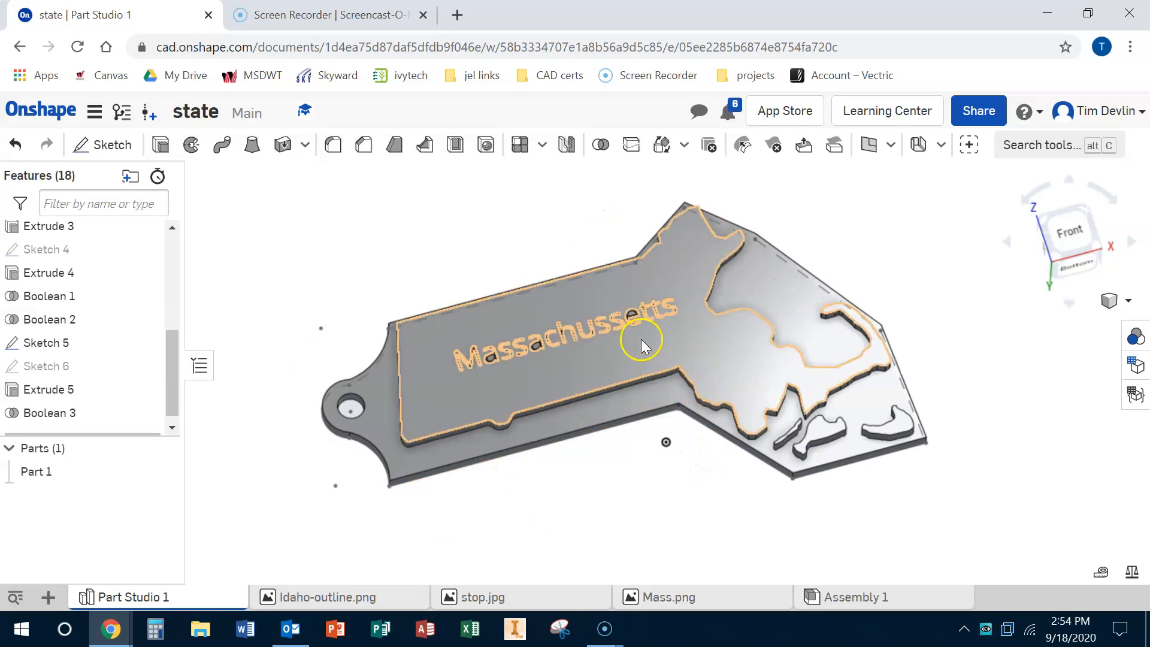
- Export Part 1 as a binary STL file named MassMM in millimeters, with medium resolution and the download option
right_click(36, 473)
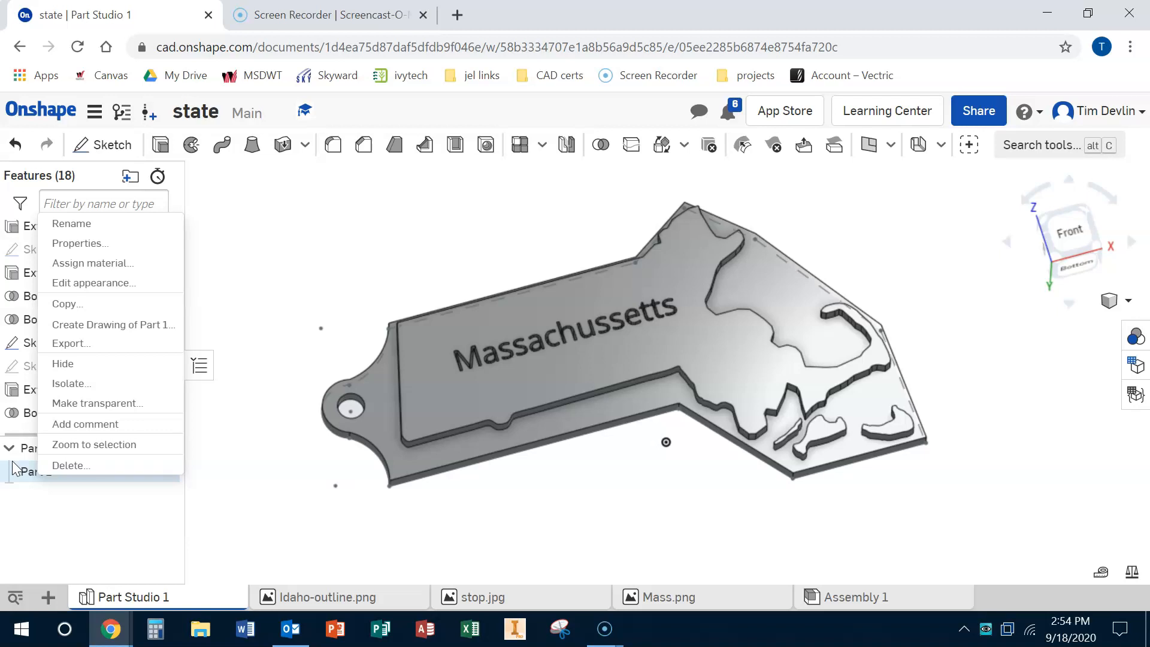
left_click(129, 344)
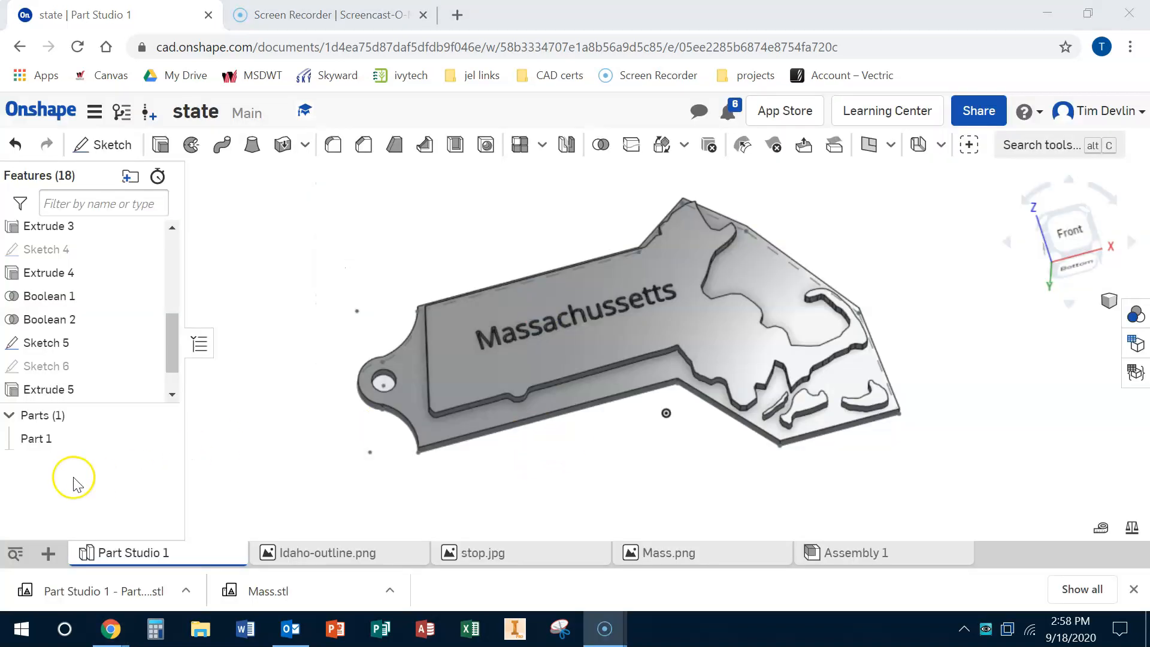
mouse_move(833, 417)
right_mouse_down()
mouse_move(842, 408)
mouse_move(830, 417)
right_mouse_up()
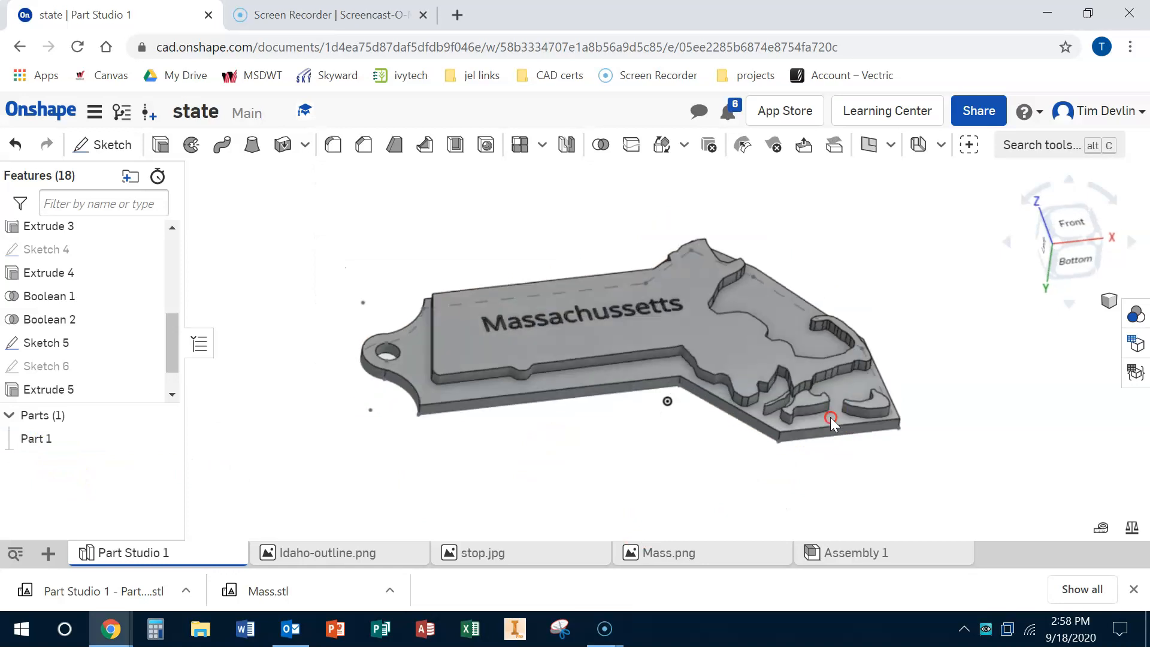
right_click(51, 444)
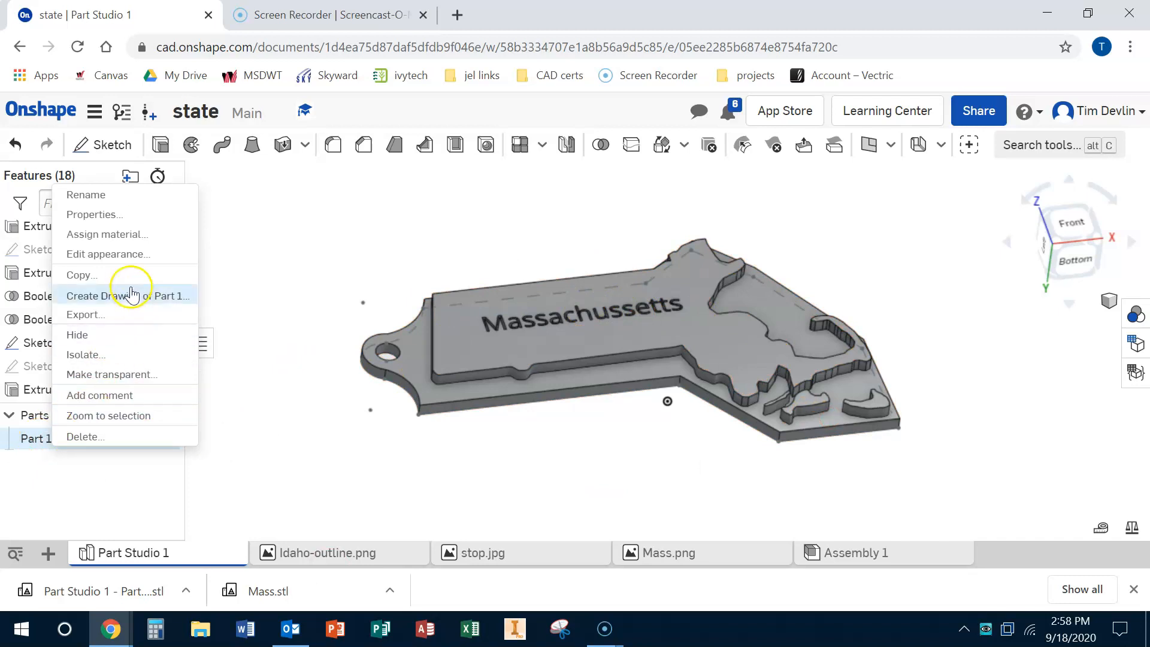
left_click(105, 315)
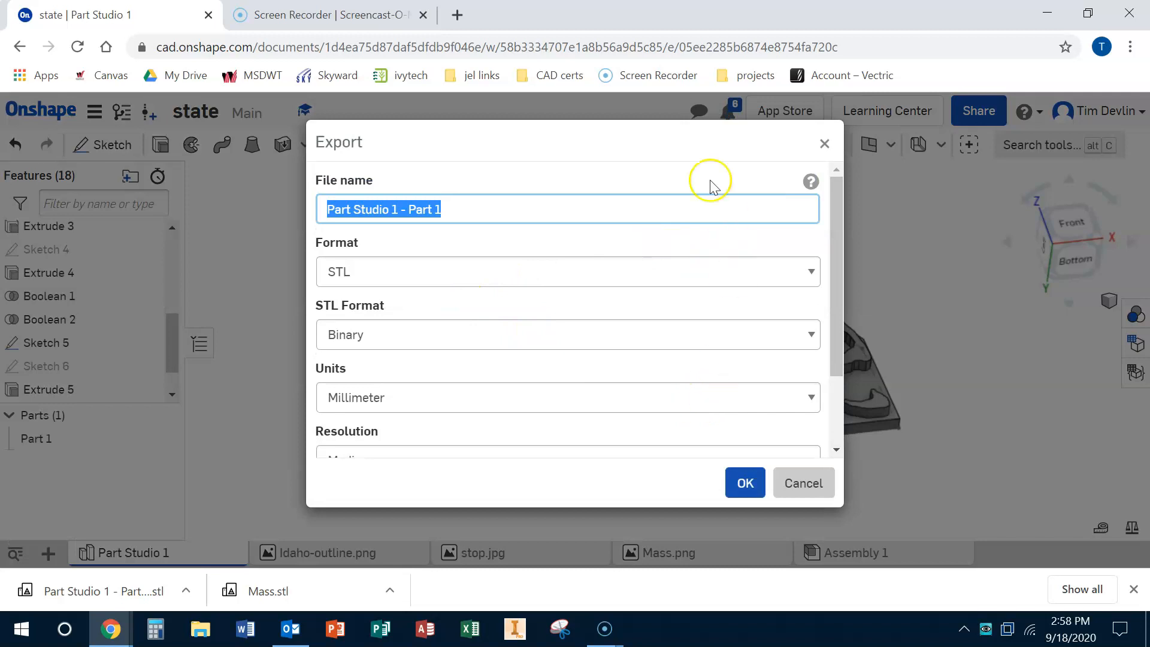
left_click(700, 95)
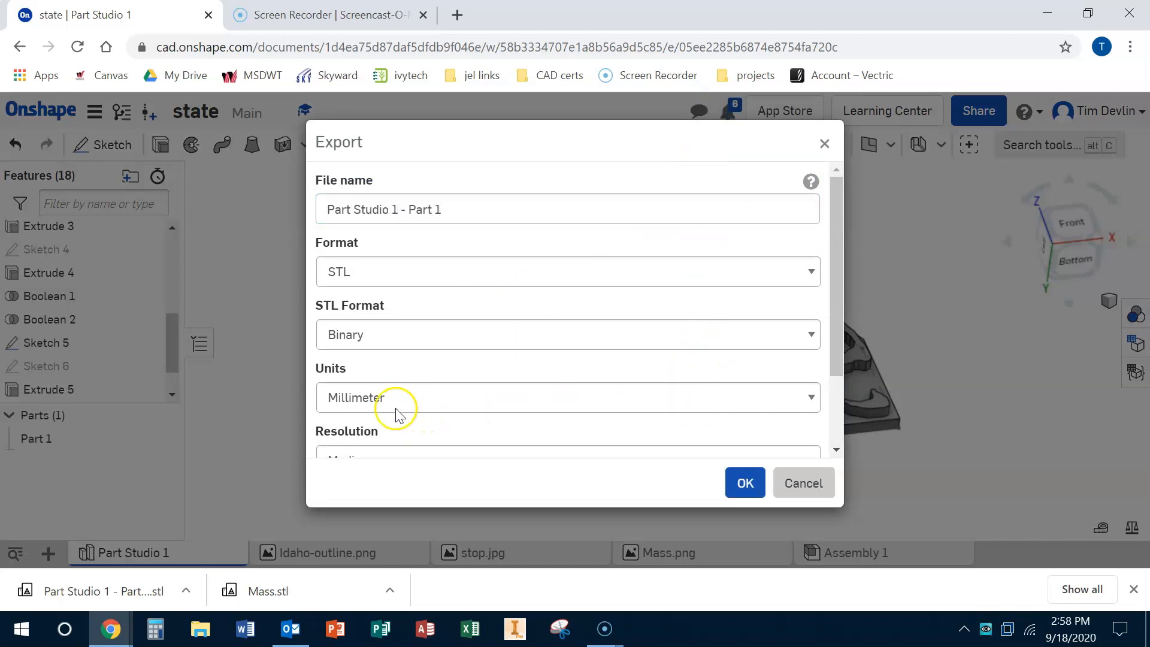
left_click(362, 207)
type("MassMM")
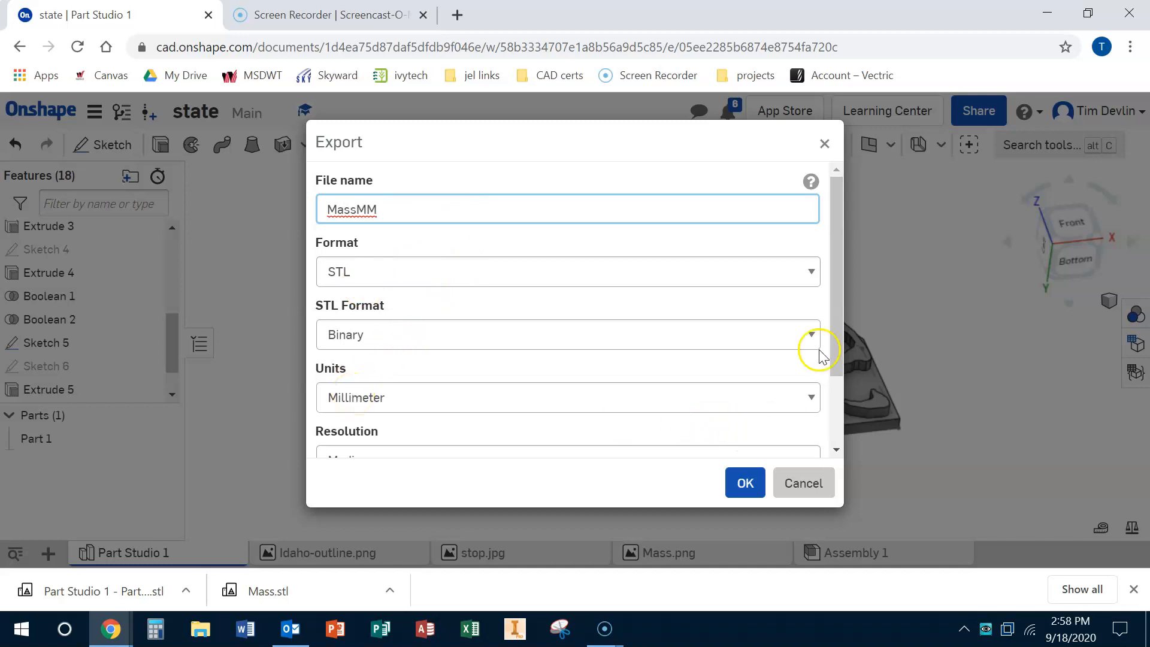
left_click_drag(836, 297, 850, 396)
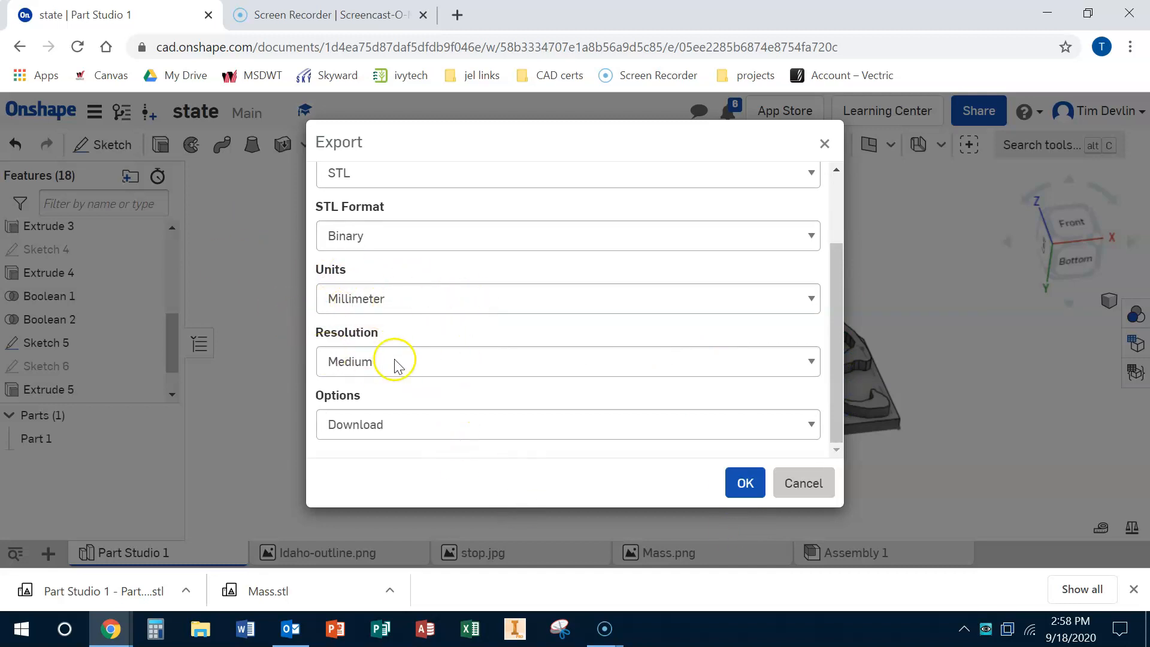
left_click(743, 486)
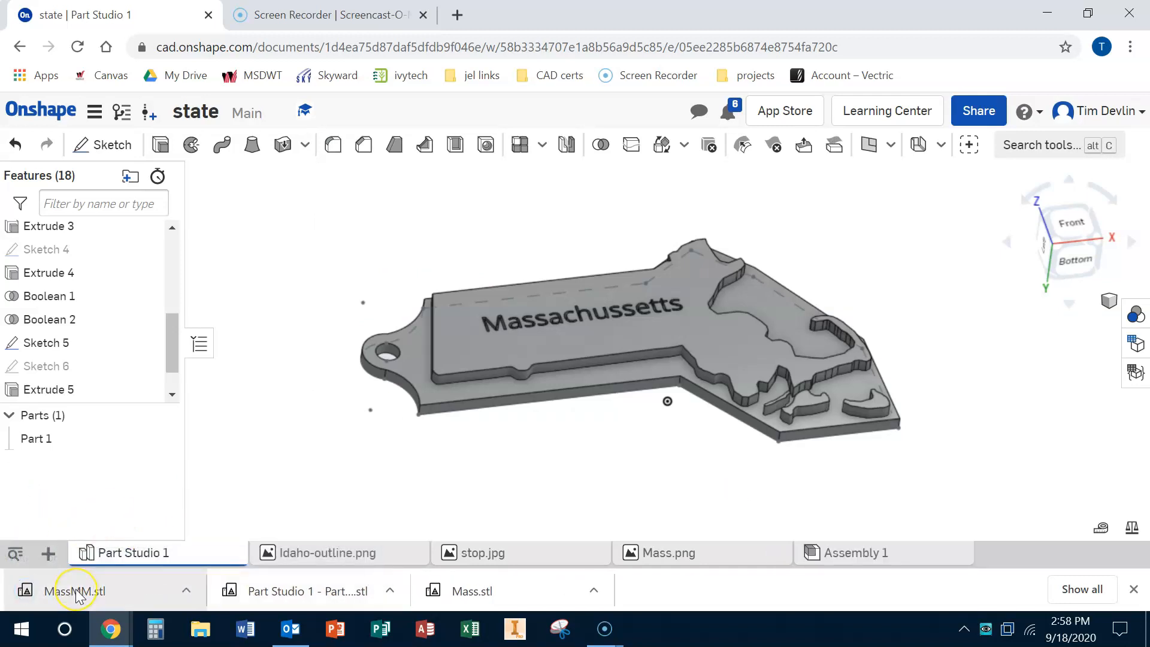
- Switch from the browser to FlashPrint and decline downloading the new version
left_click(1047, 14)
double_click(239, 23)
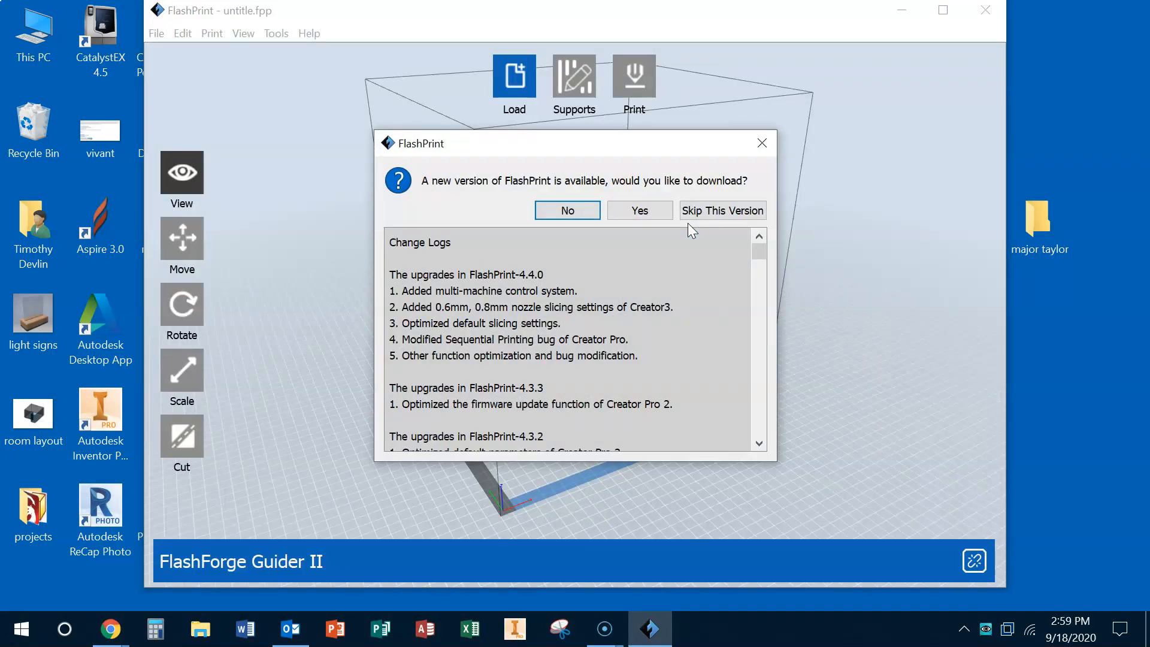
left_click(564, 215)
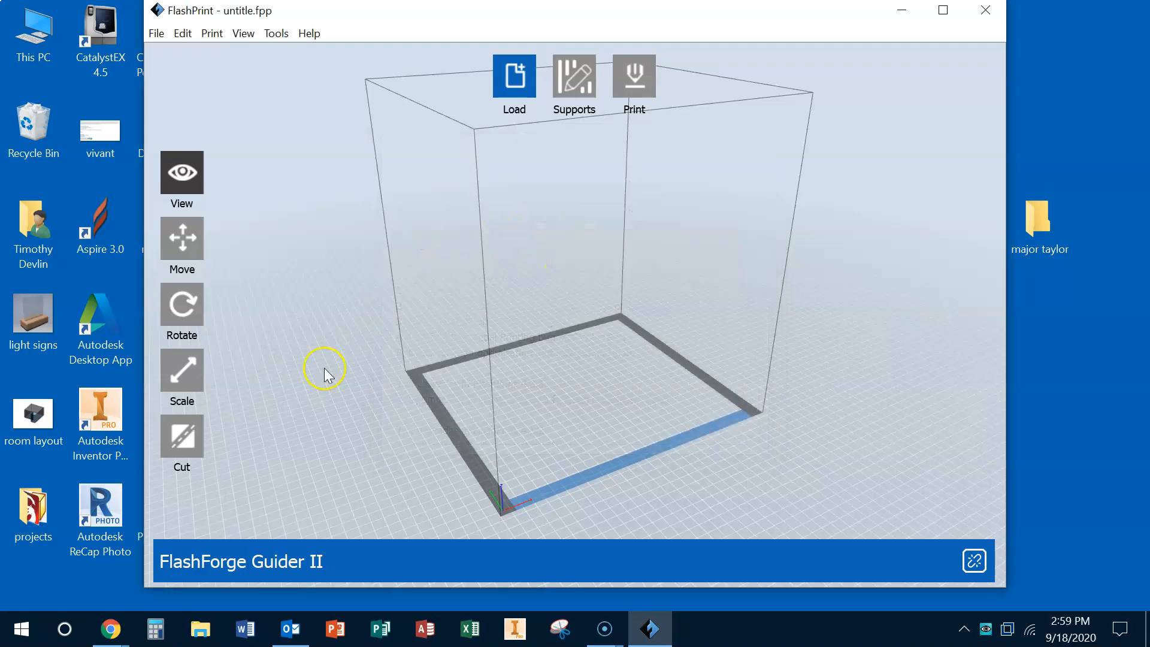
- Load the MassMM model from the Downloads folder and accept putting it on the platform
scroll(516, 343, "down", 3)
scroll(516, 343, "up", 1)
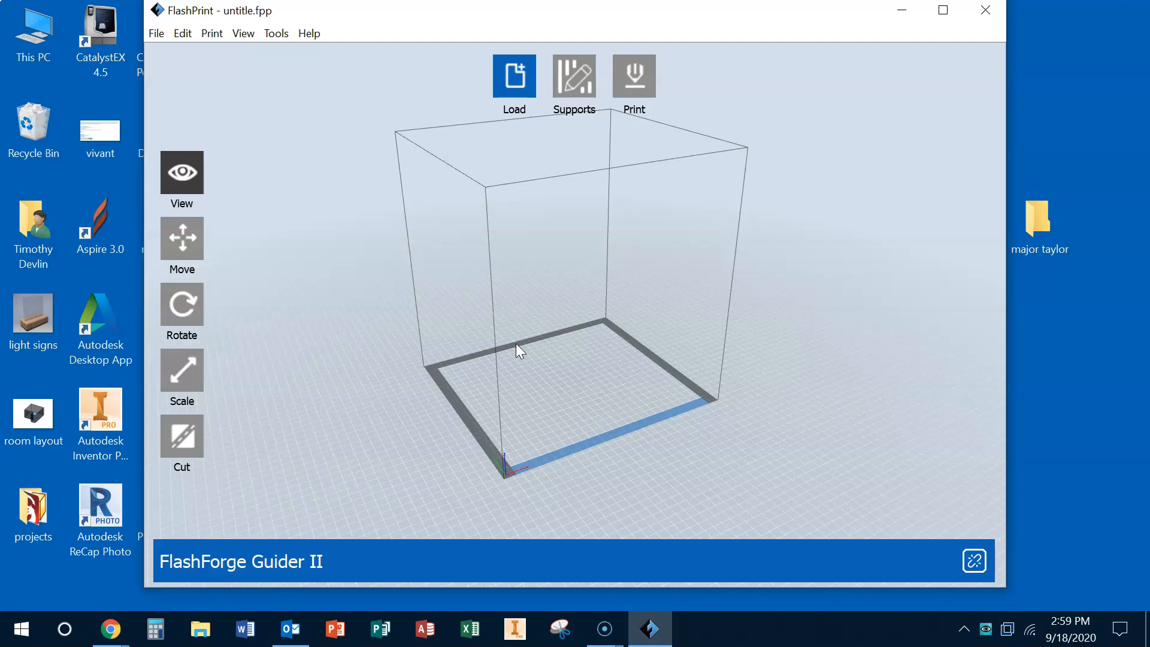
left_click(513, 169)
left_click(513, 80)
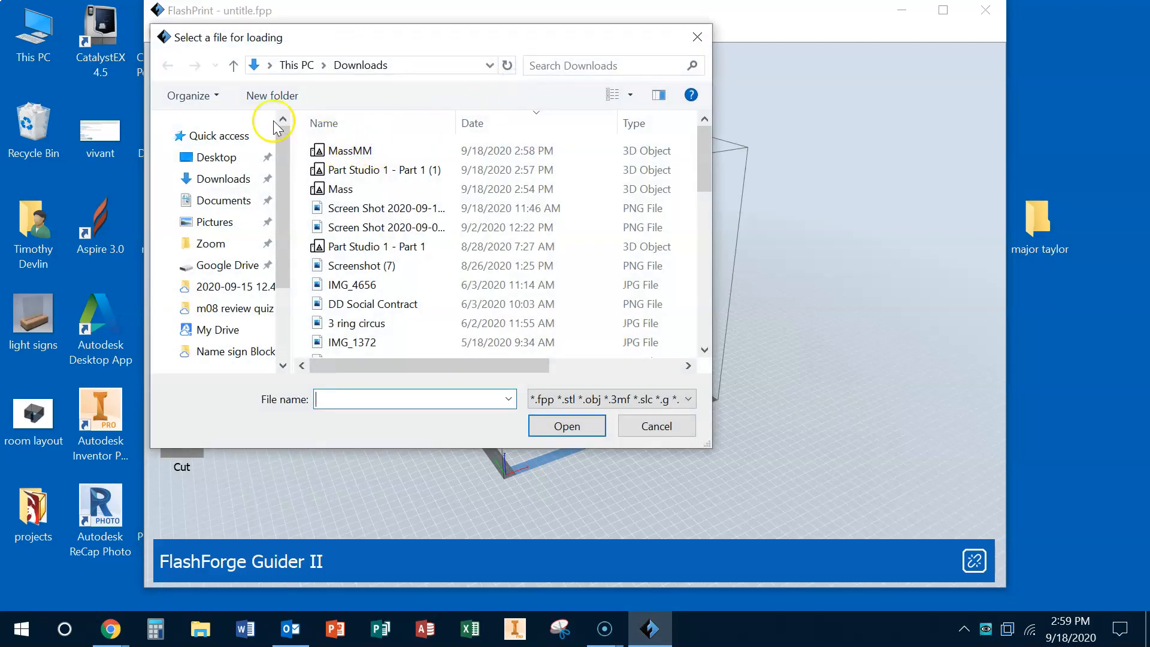
left_click(329, 150)
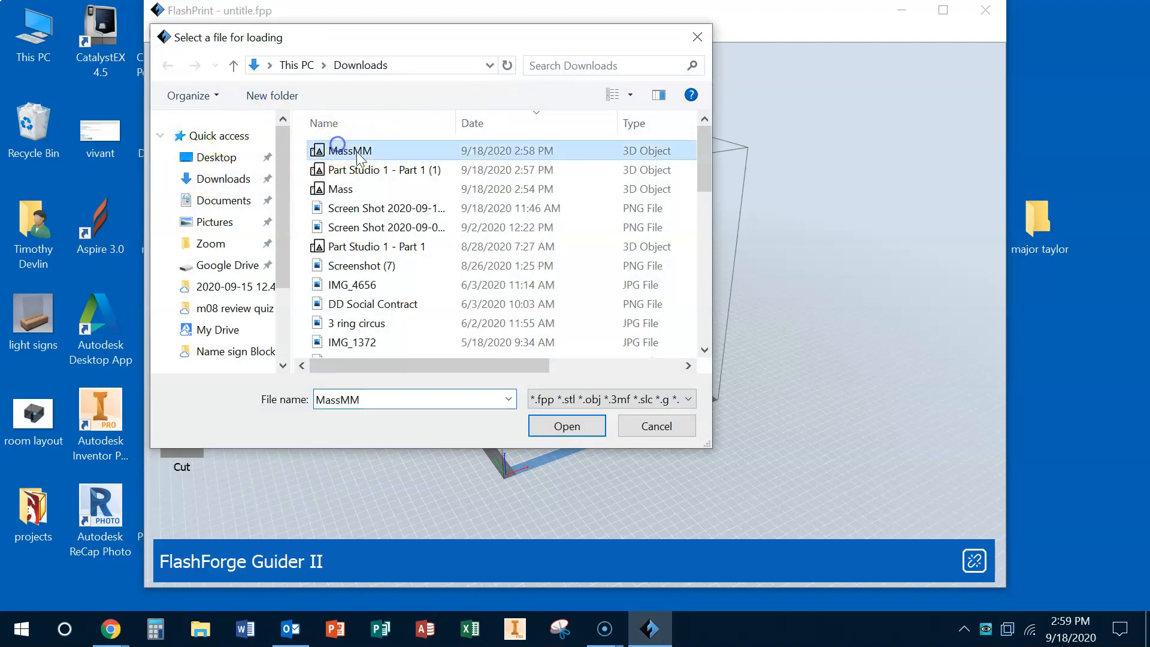
left_click(550, 426)
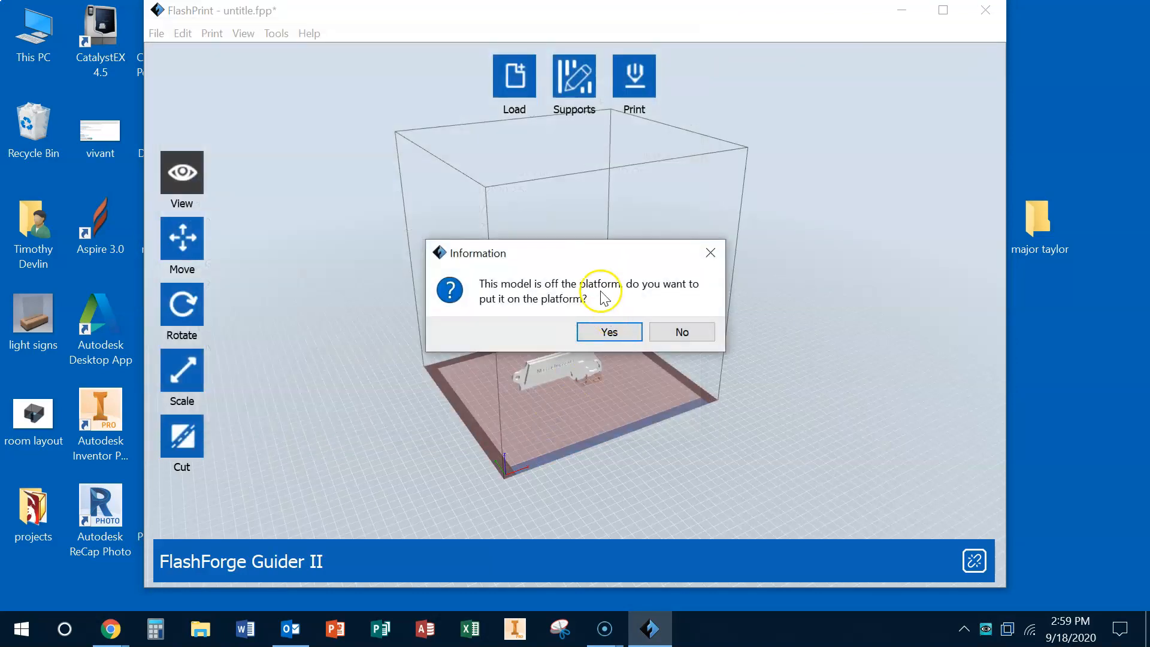
left_click(611, 333)
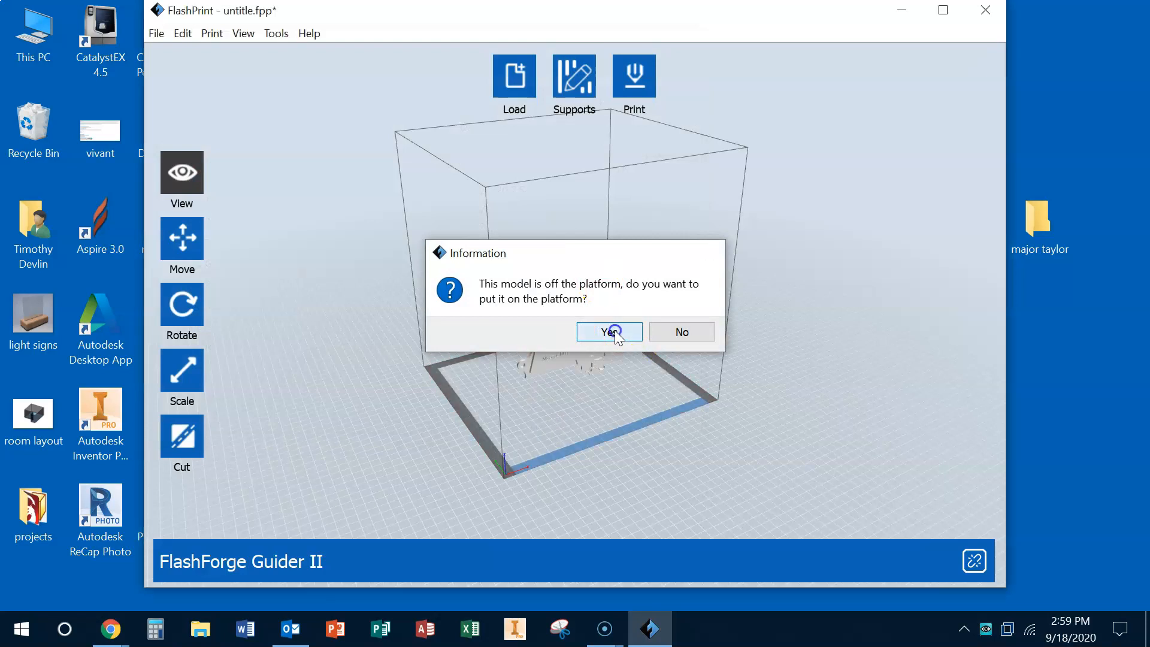
- Check how the loaded keychain stands on the build platform and open its rotation settings
scroll(563, 372, "up", 6)
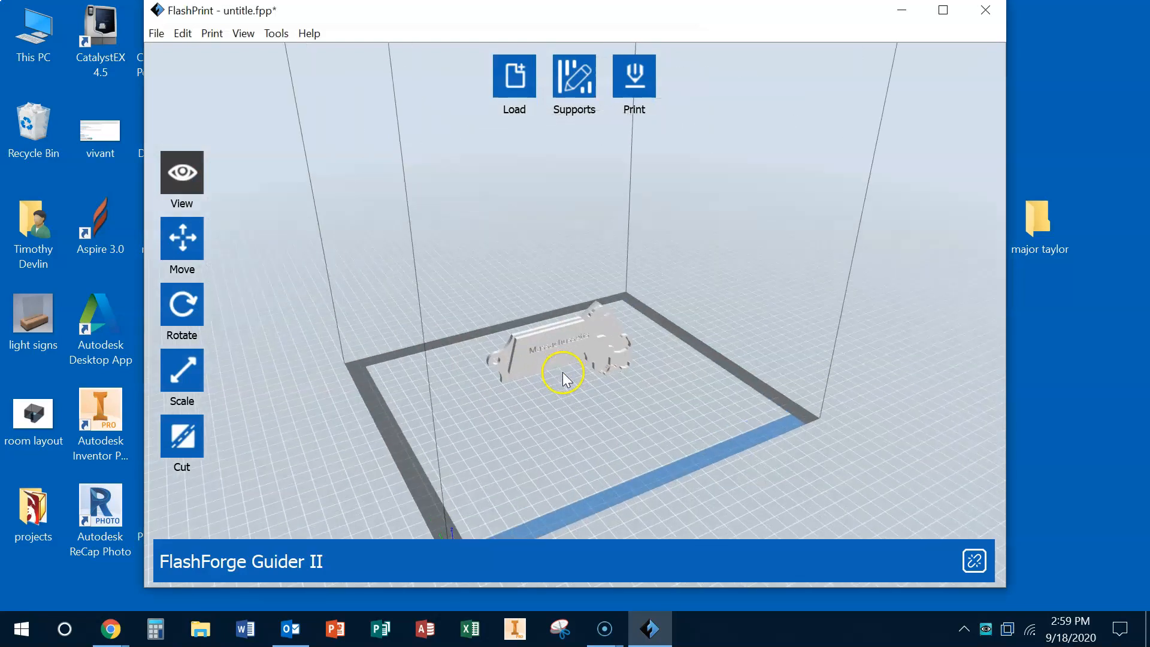
scroll(566, 344, "down", 2)
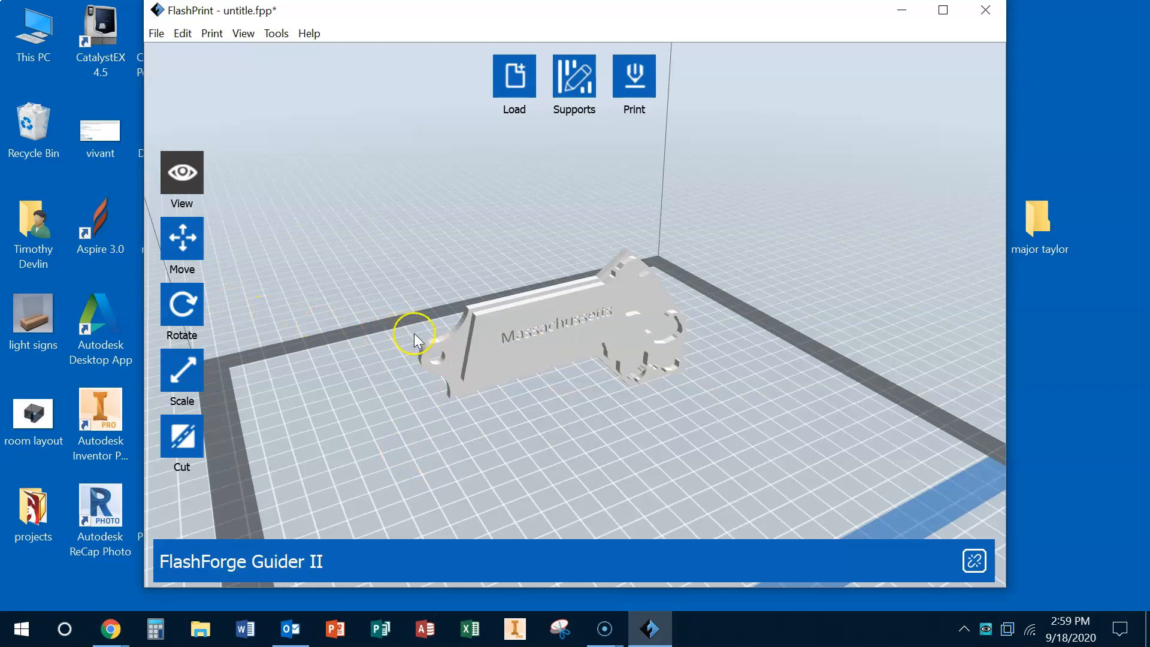
left_click_drag(411, 386, 442, 398)
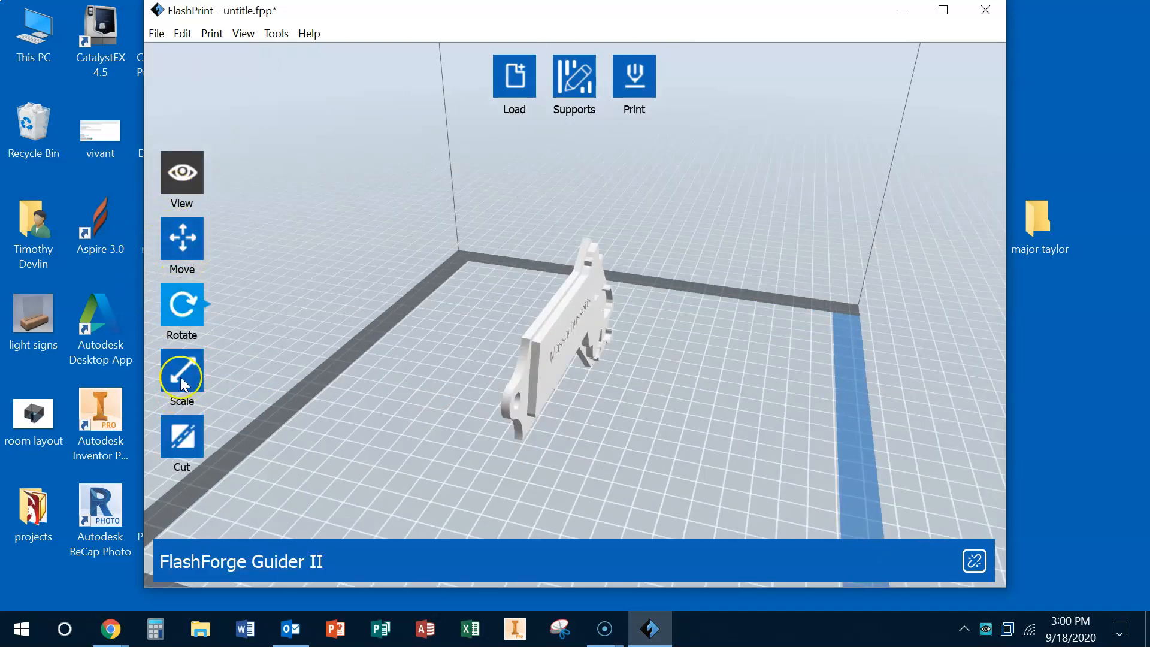
left_click(174, 316)
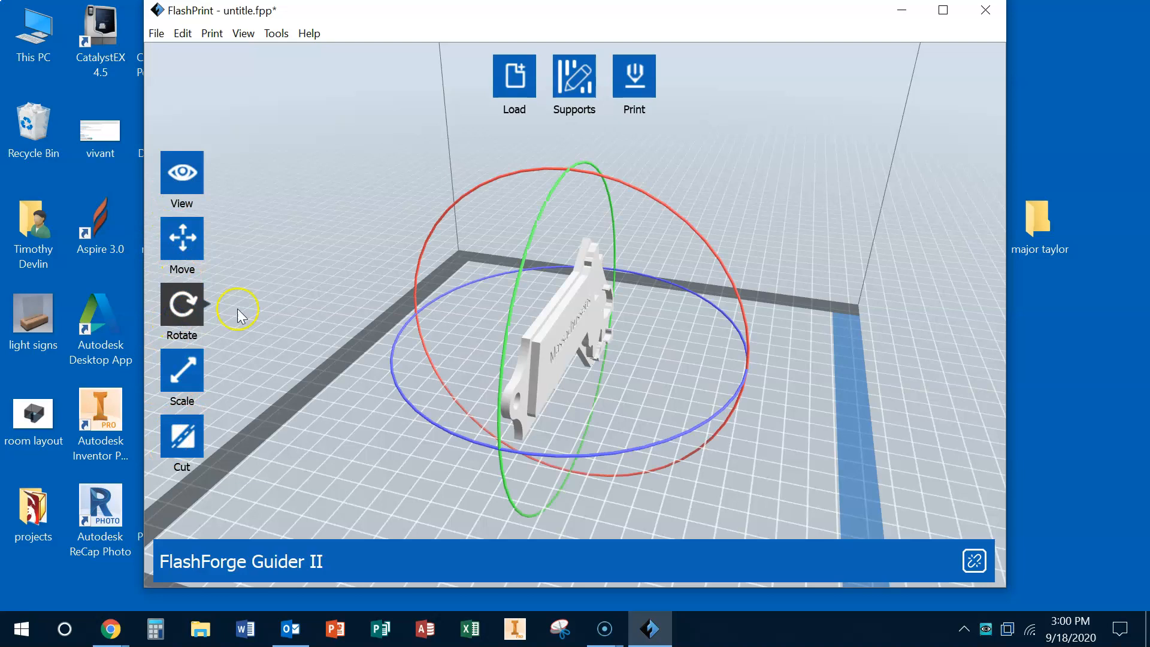
left_click(183, 312)
- Try rotating the keychain about the Y axis in +90° increments through a full turn
left_click(281, 251)
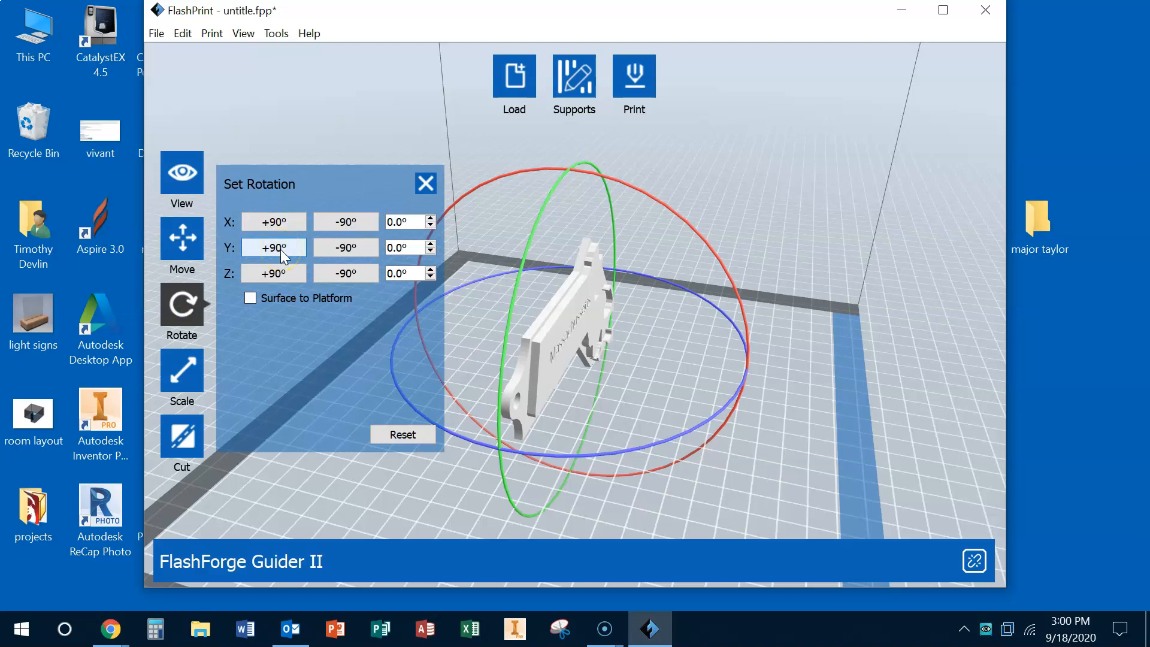
left_click(280, 249)
left_click(280, 250)
left_click(280, 249)
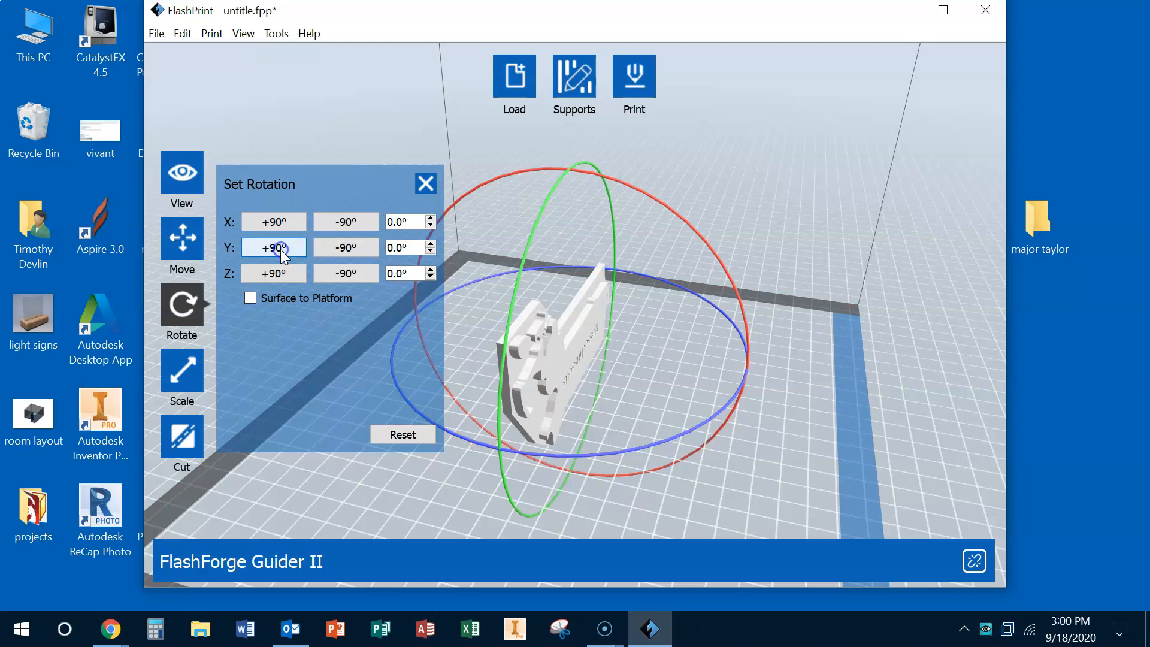
left_click(280, 250)
left_click(280, 250)
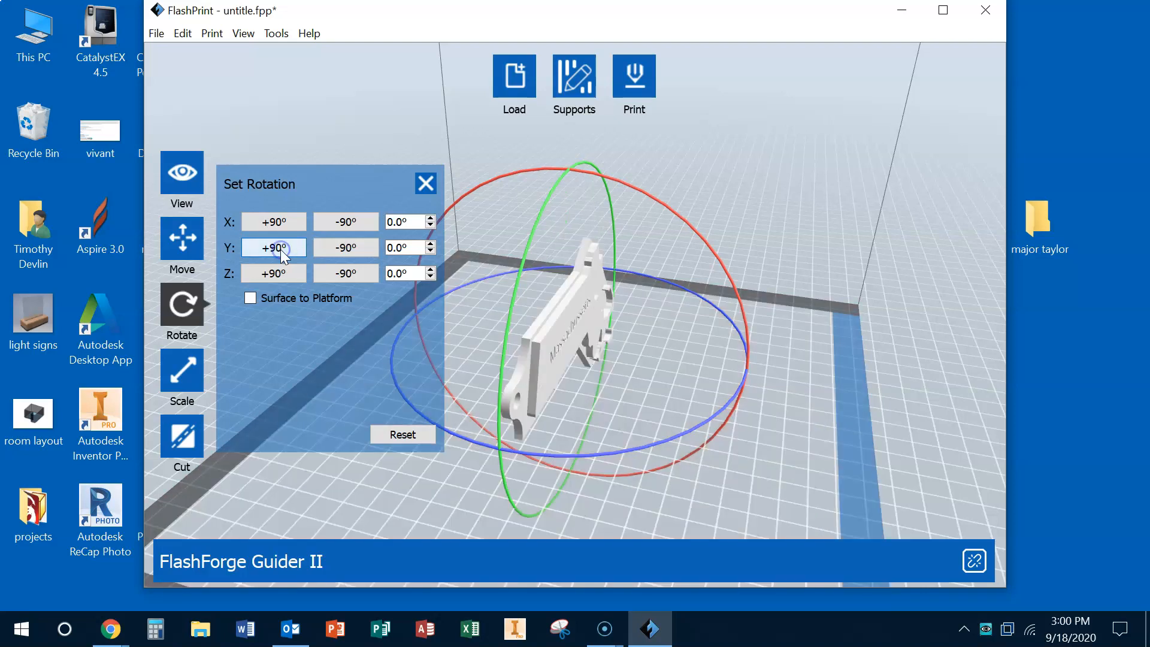
- Rotate the keychain -90° about the X axis to lay it flat, and close the rotation settings
left_click(327, 224)
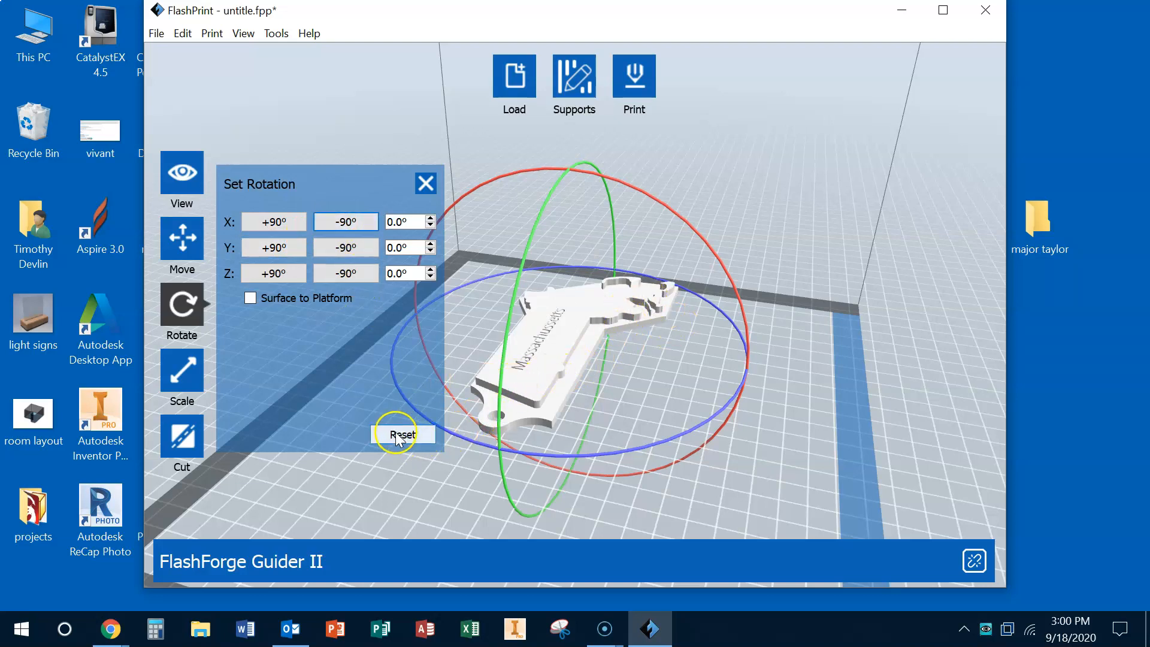
left_click(425, 182)
- Place the flat keychain on the platform and center it on the build plate
left_click(193, 242)
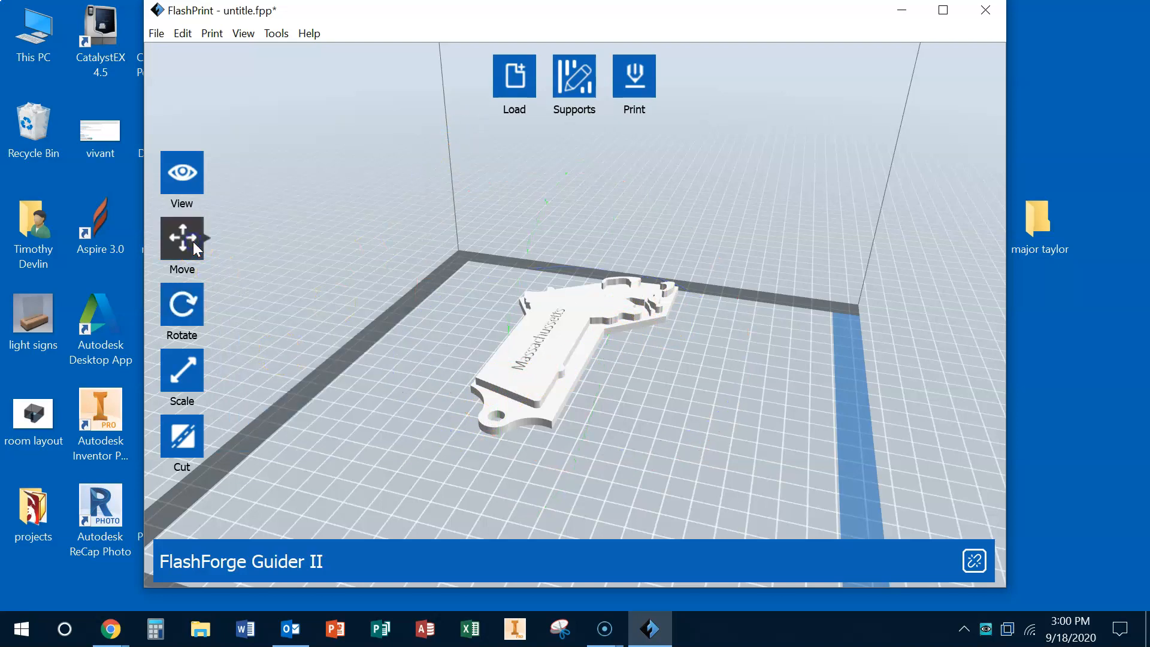
left_click(192, 242)
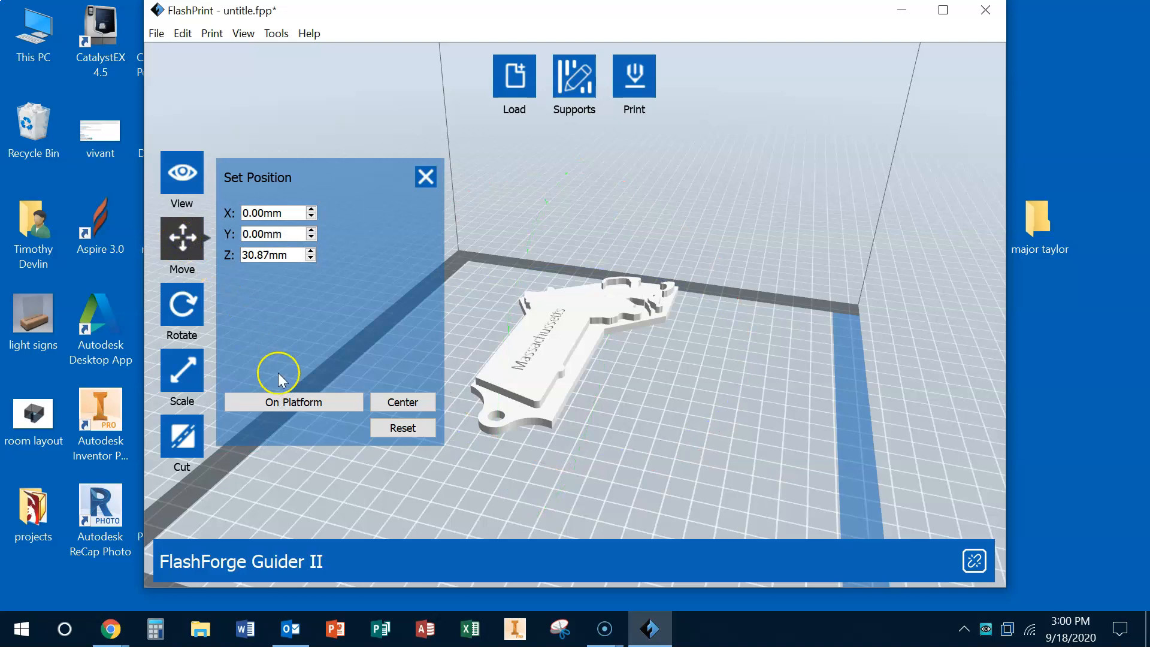
left_click(288, 403)
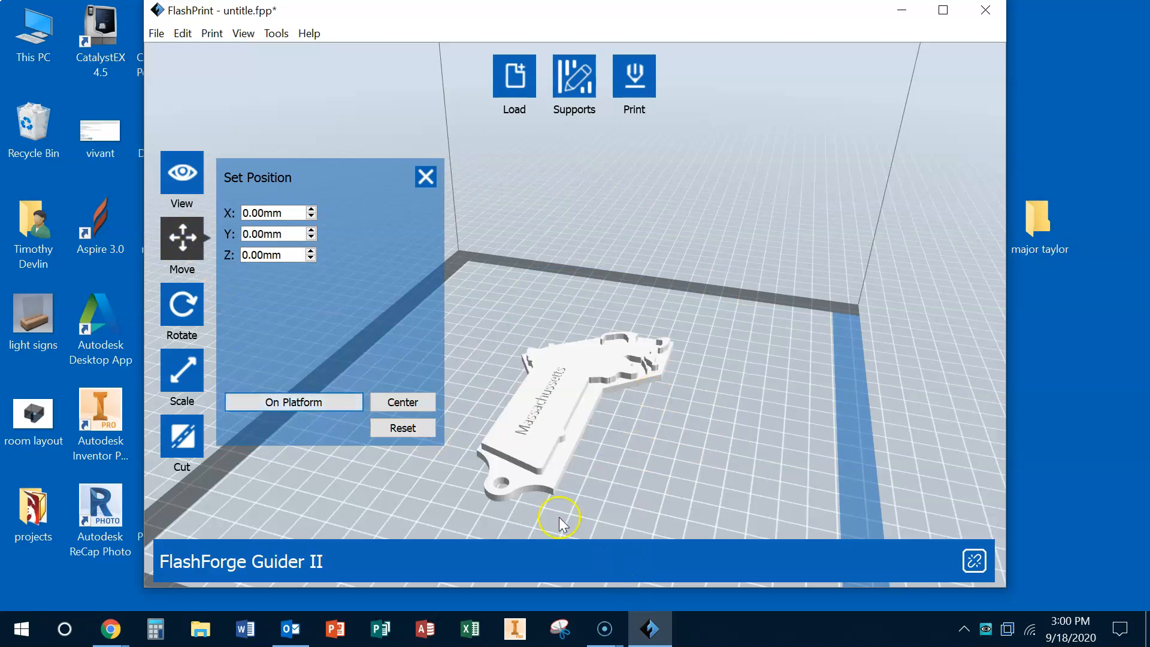
left_click(412, 404)
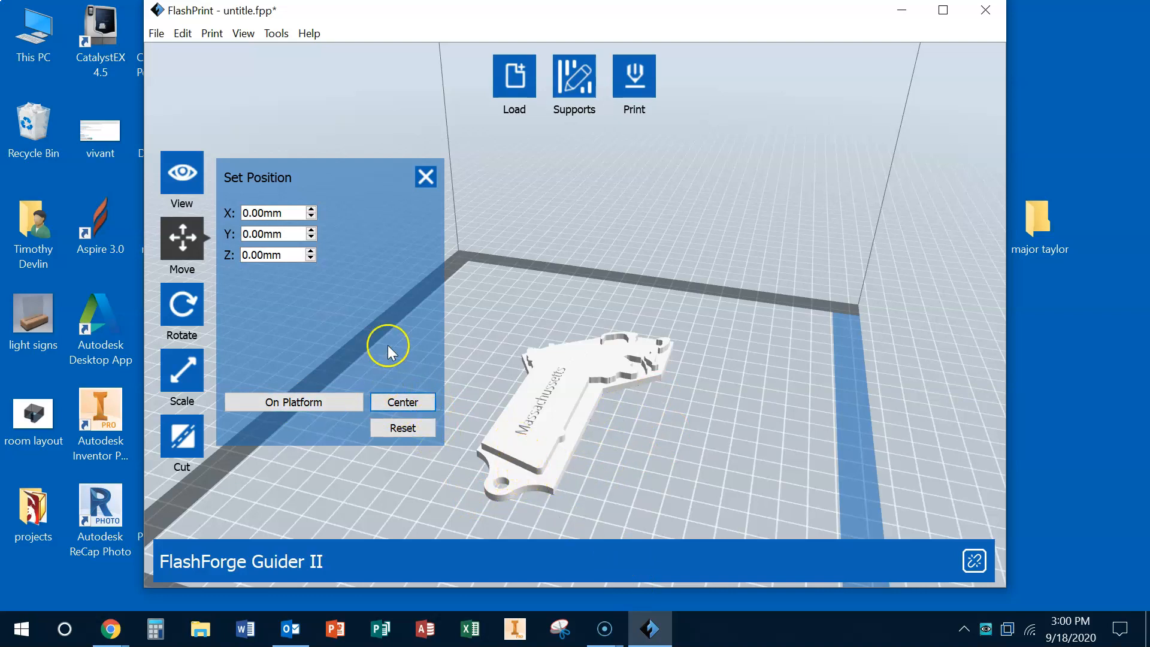
left_click(419, 182)
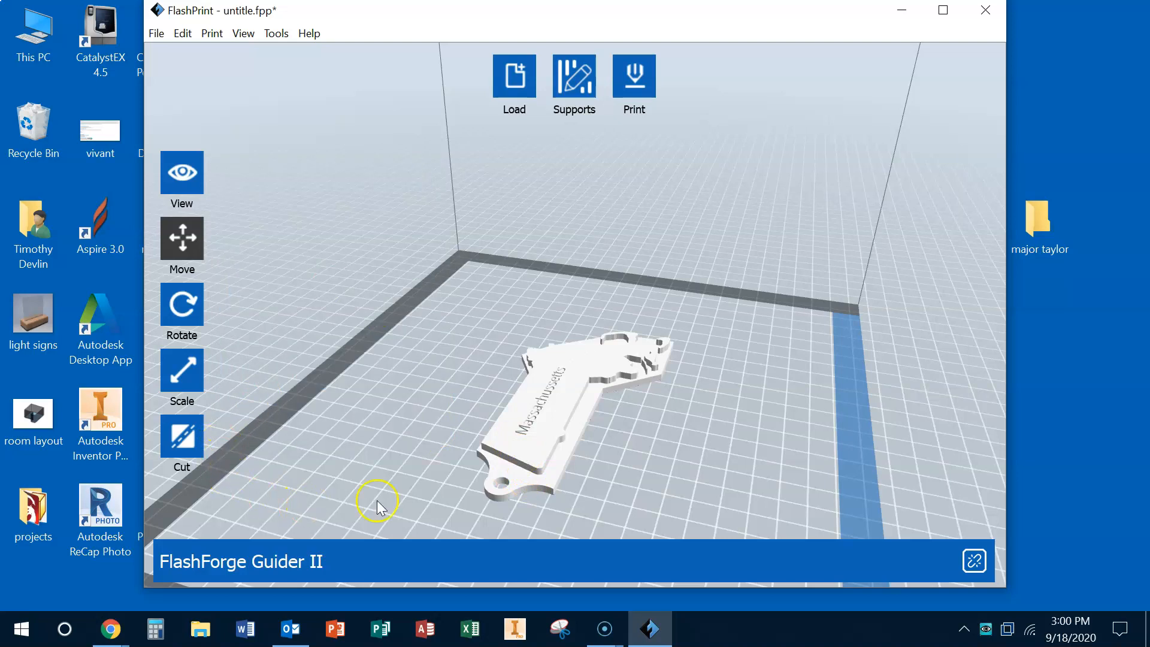
- Examine the keychain's placement on the platform, view the support tools, and return without adding supports
left_click_drag(667, 426, 547, 436)
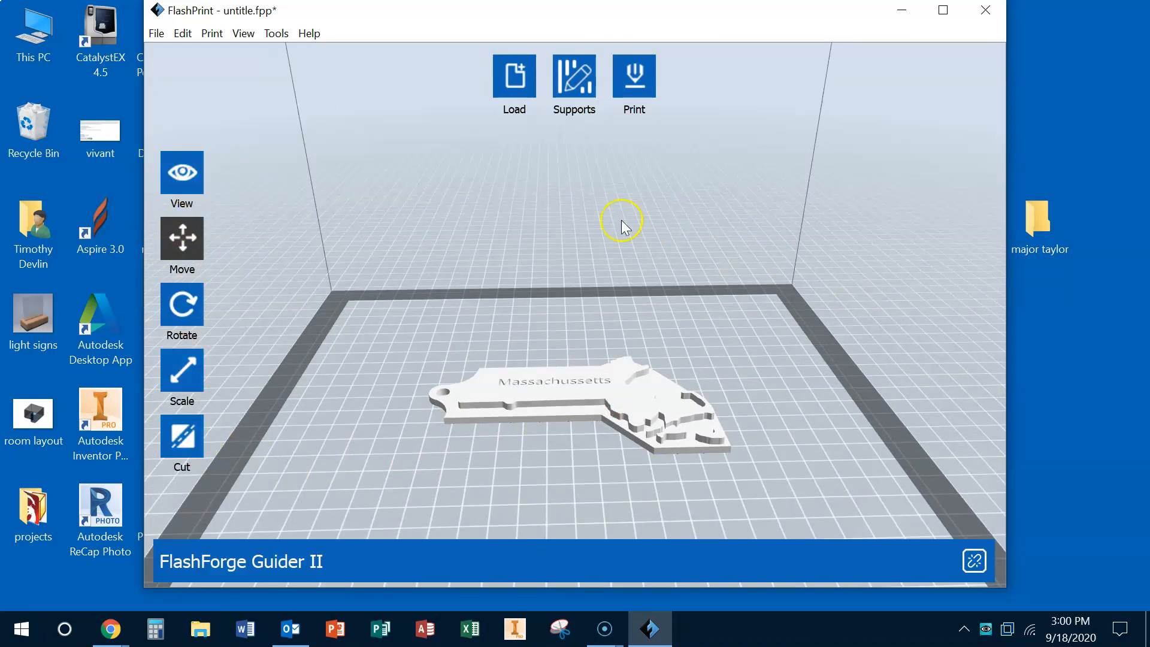
left_click_drag(590, 422, 605, 419)
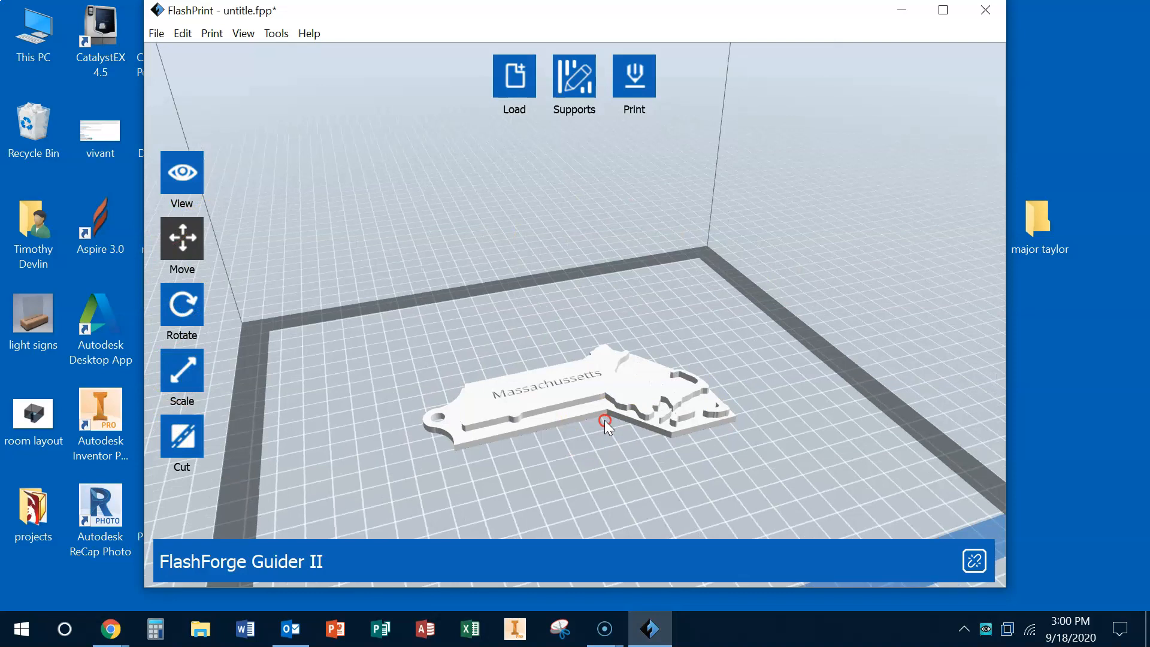
left_click(573, 77)
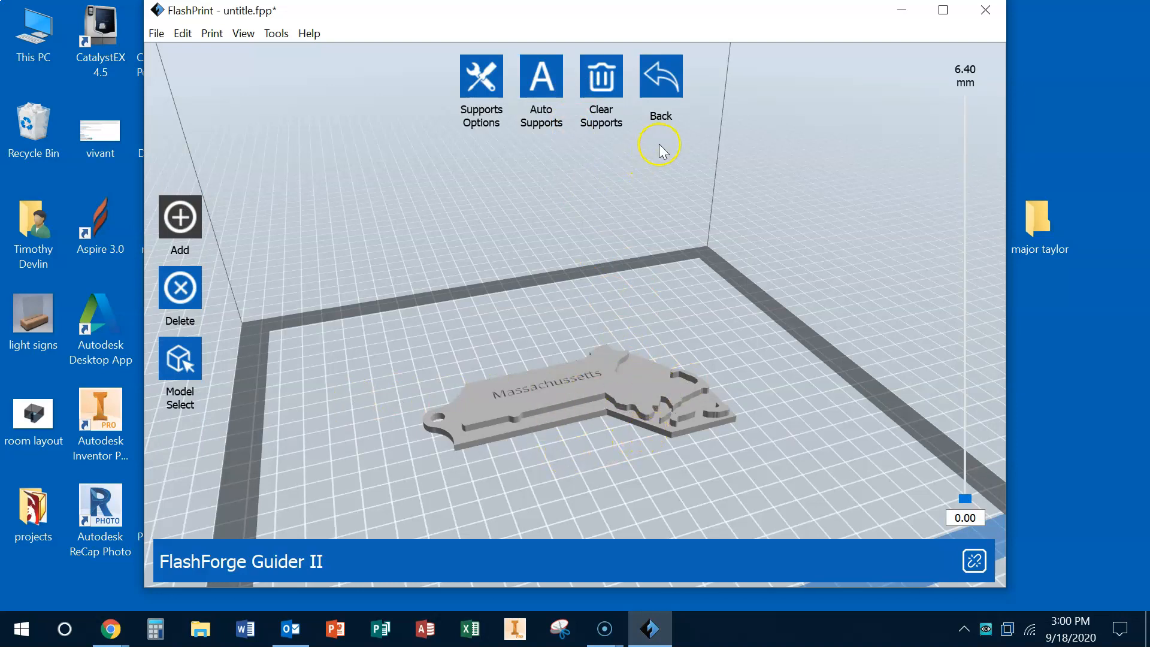
left_click(674, 90)
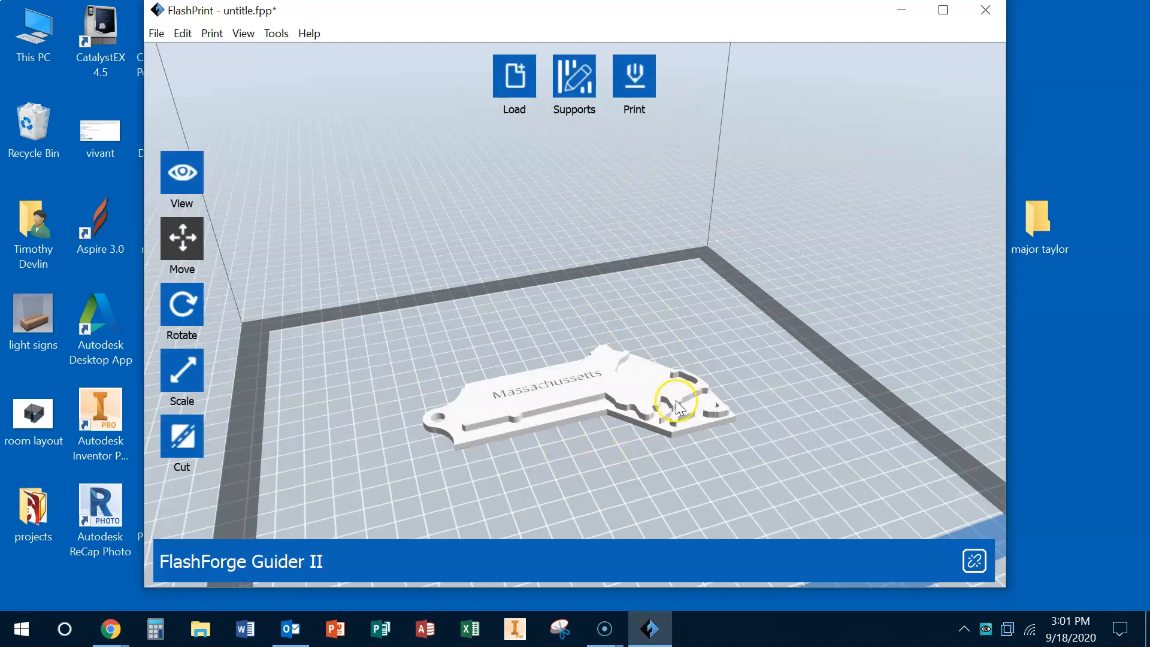
- Configure the print job for PLA material with supports disabled and raft disabled, and accept the settings
right_click_drag(585, 430, 609, 430)
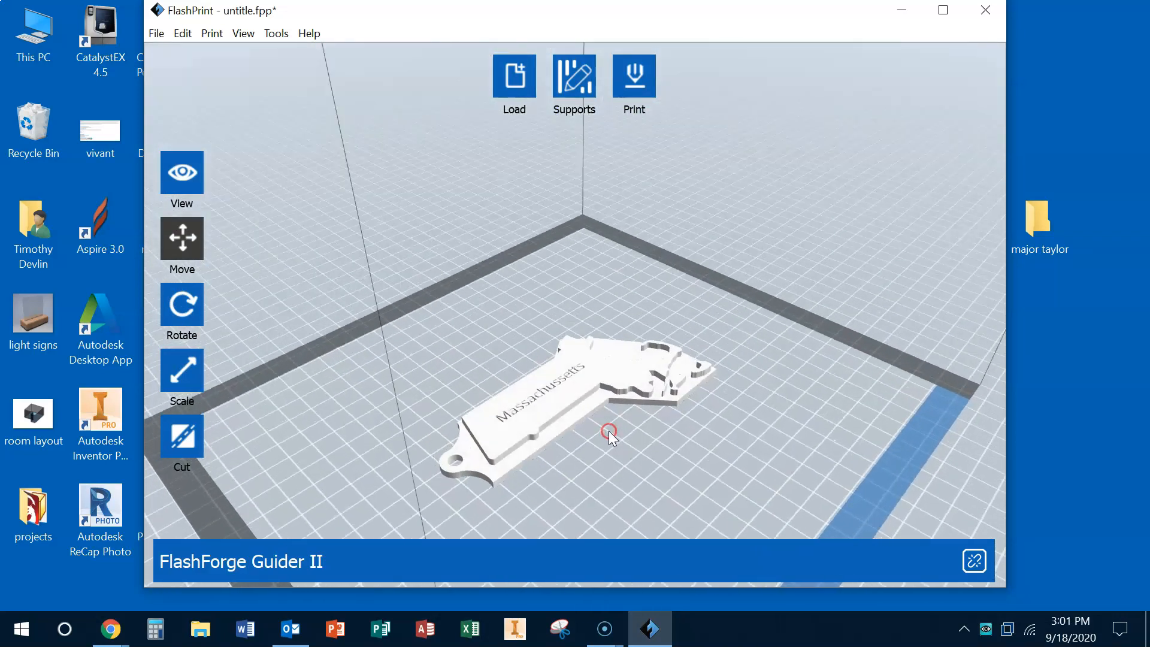
left_click(640, 71)
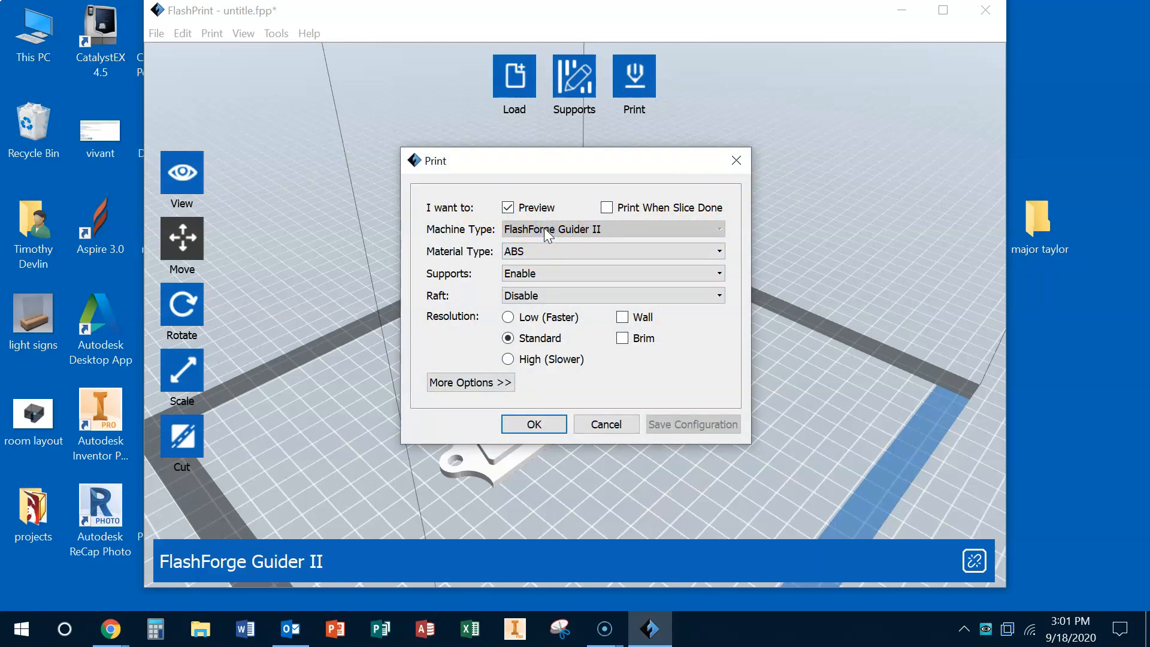
left_click(586, 252)
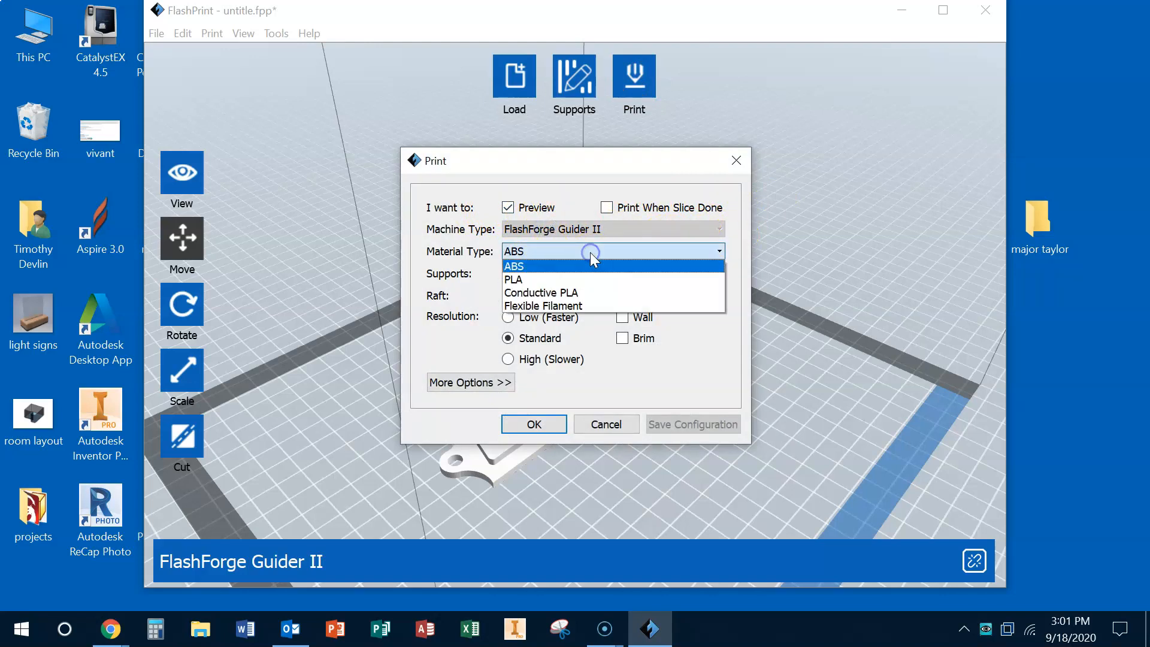
left_click(562, 282)
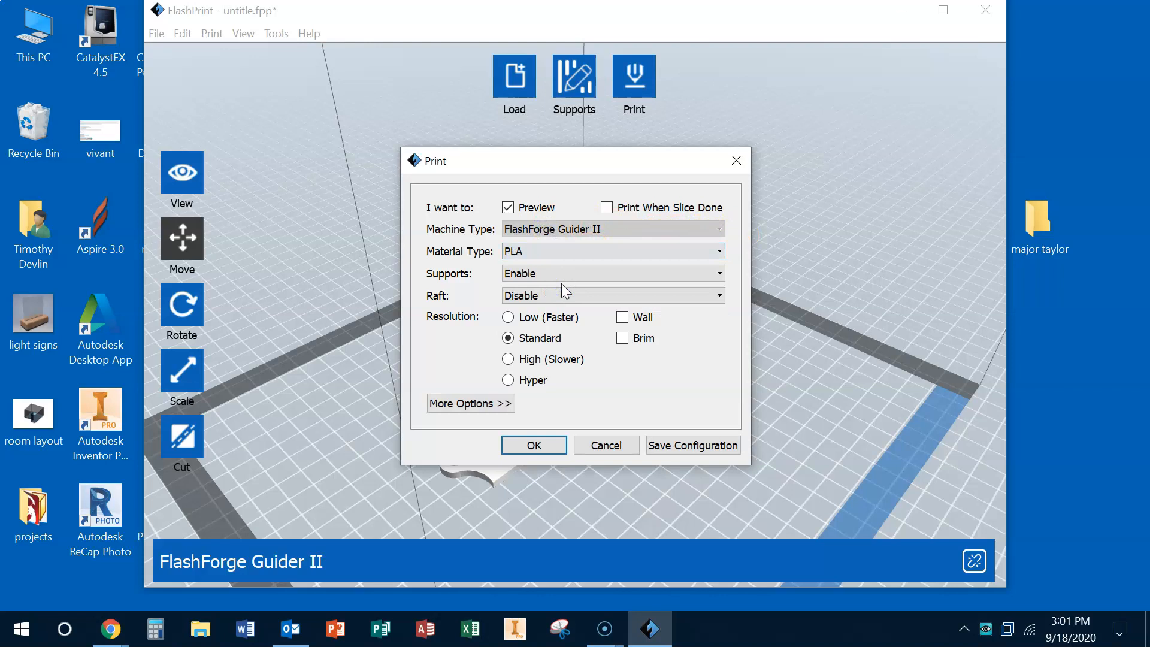
left_click(550, 273)
left_click(538, 302)
left_click(544, 293)
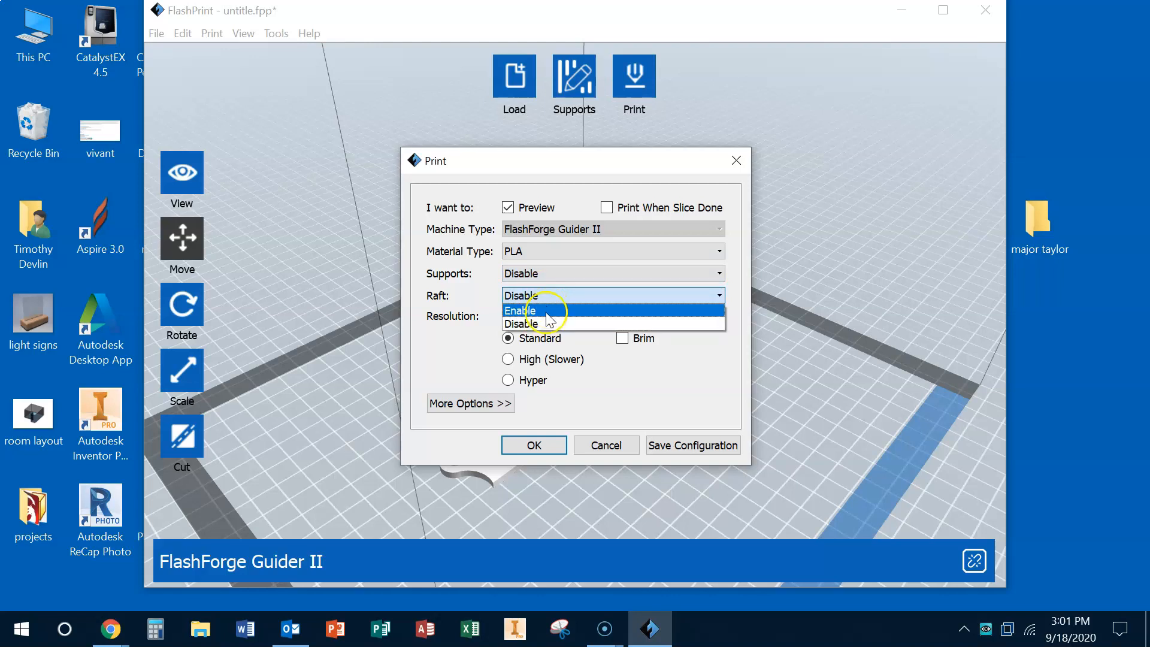
left_click(530, 323)
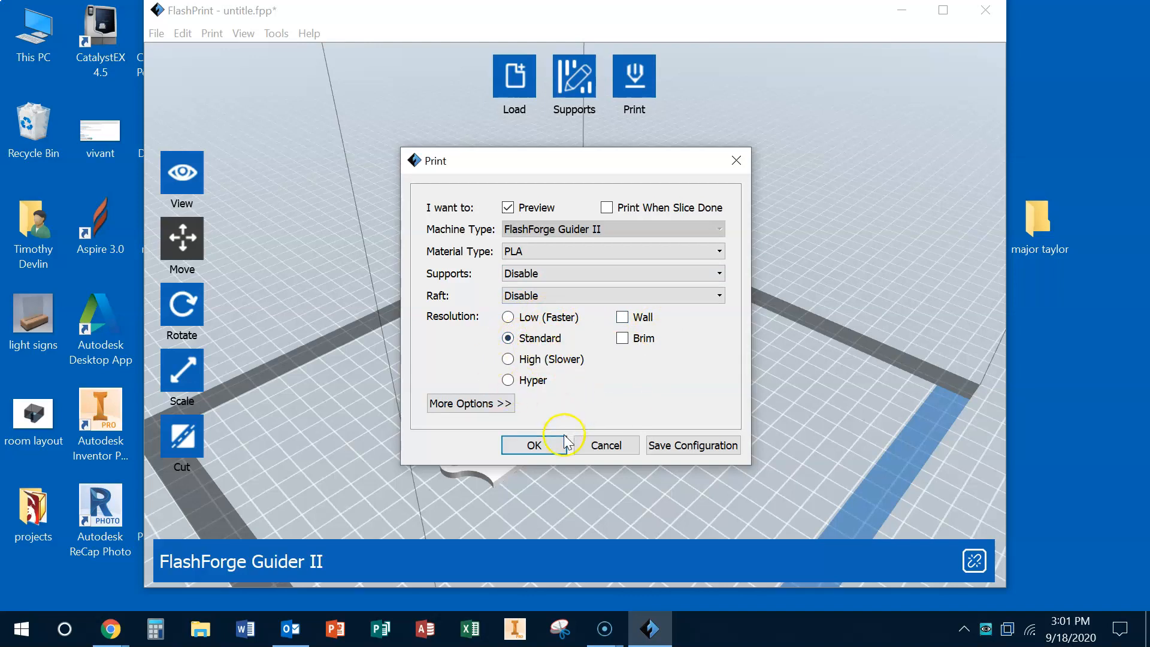
left_click(549, 450)
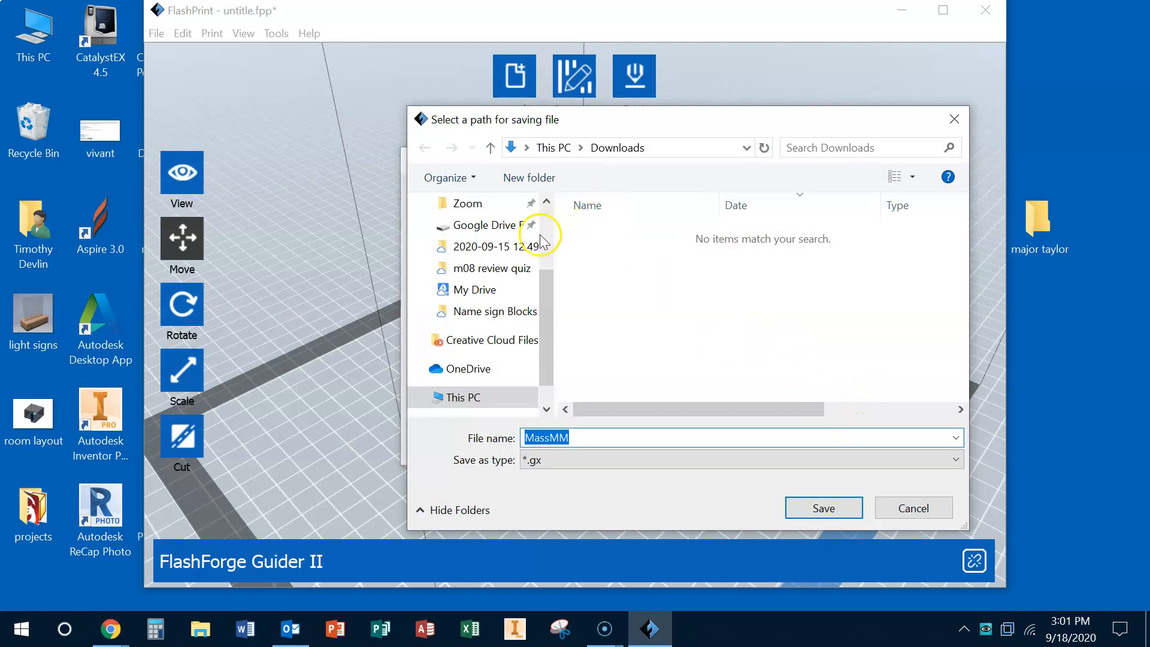
- Save the sliced print file as MassMM in .gx format on the Desktop
scroll(463, 243, "up", 2)
left_click(463, 240)
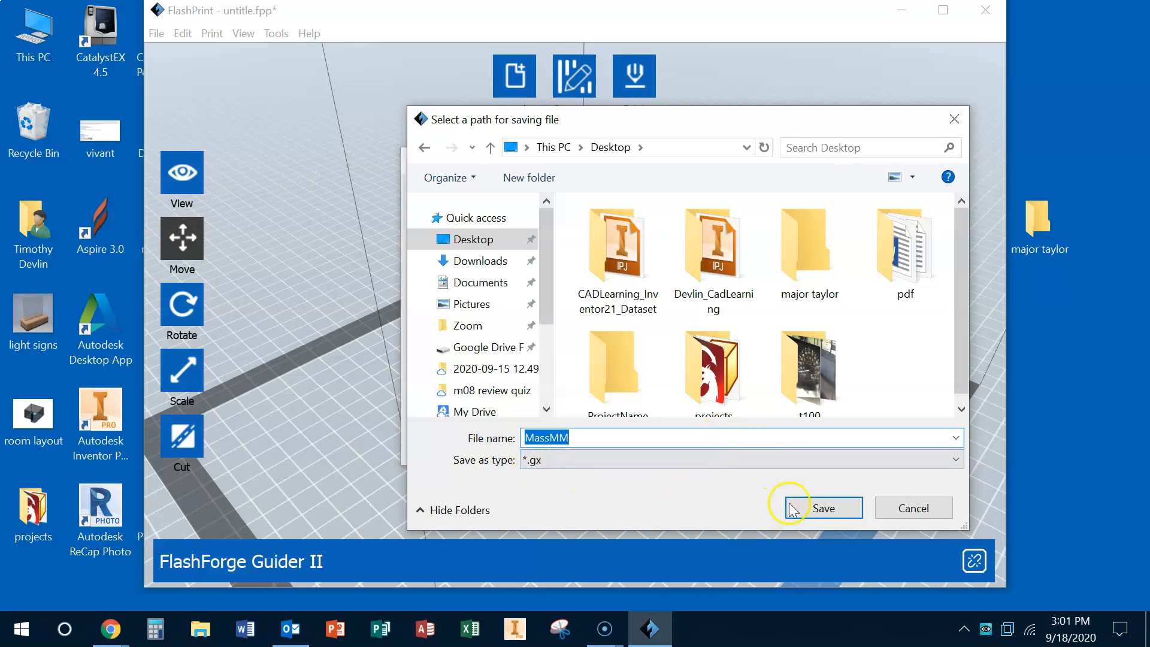
left_click(809, 506)
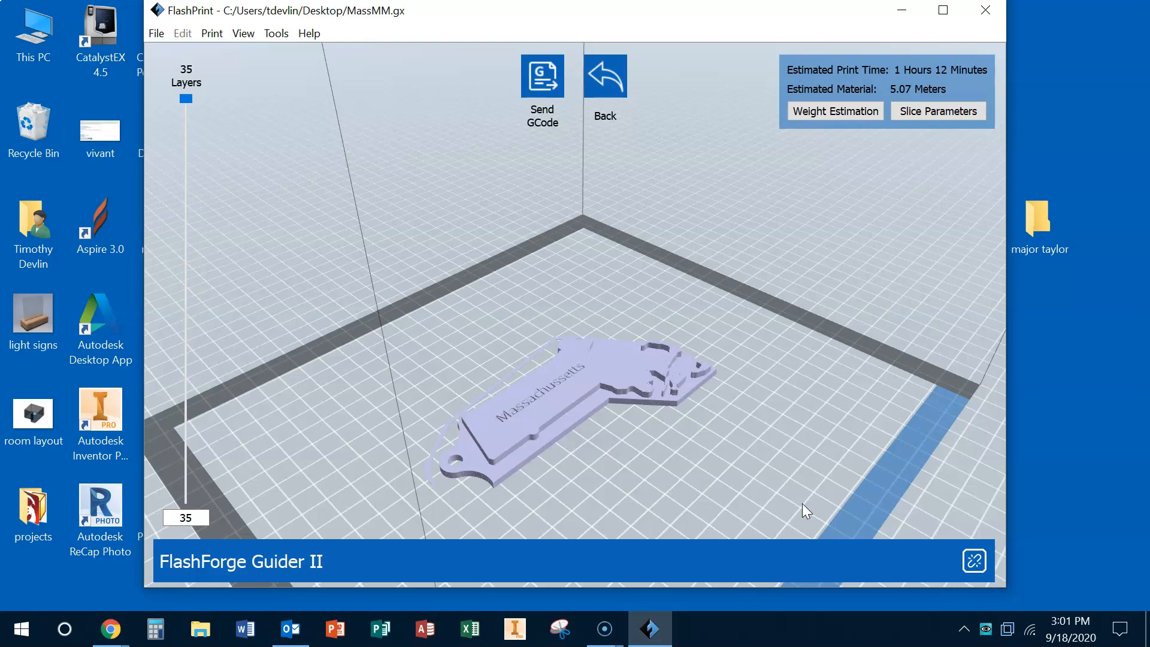
- Examine the sliced keychain's layers in the preview and return to the full layer view
left_click(182, 120)
left_click_drag(192, 110, 178, 80)
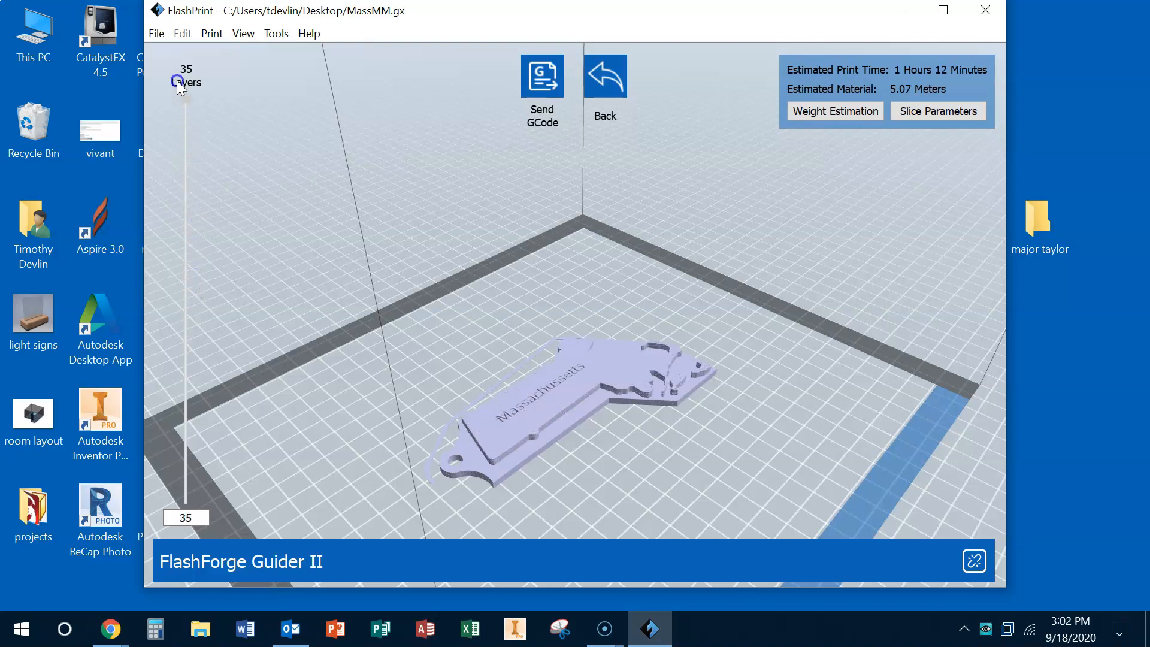